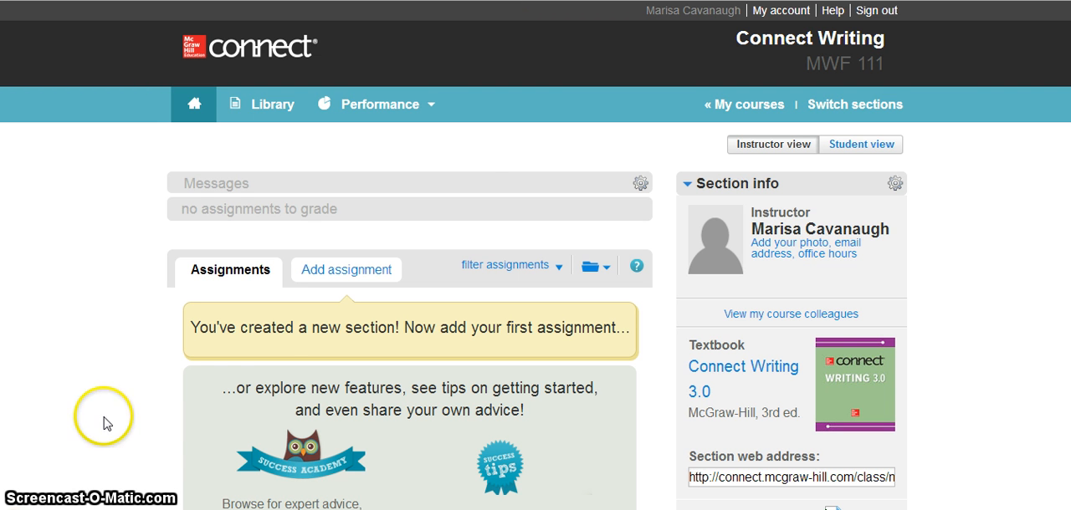
# - Start a new LearnSmart Achieve assignment using the Adaptive Study Plan
pyautogui.click(344, 274)
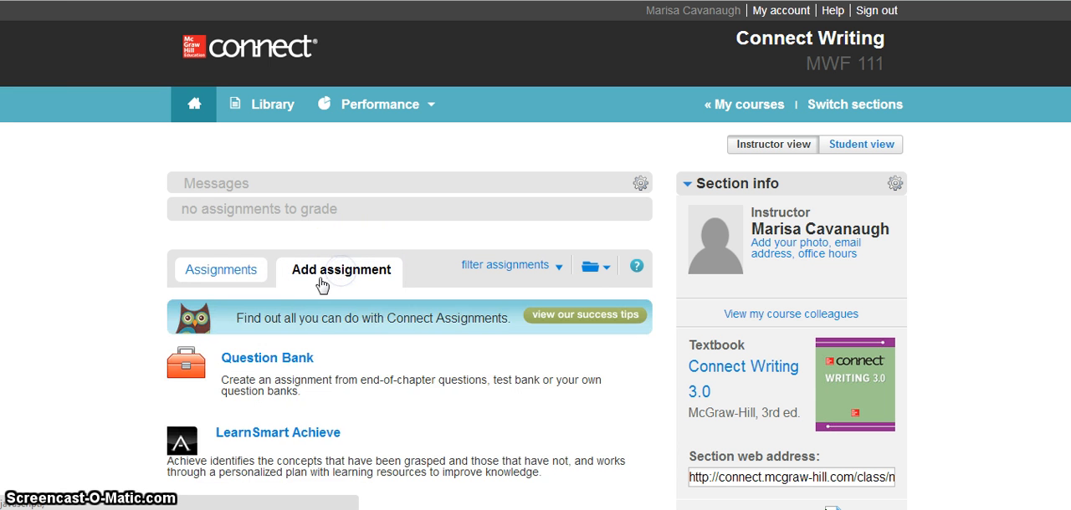
pyautogui.scroll(-2, 320, 301)
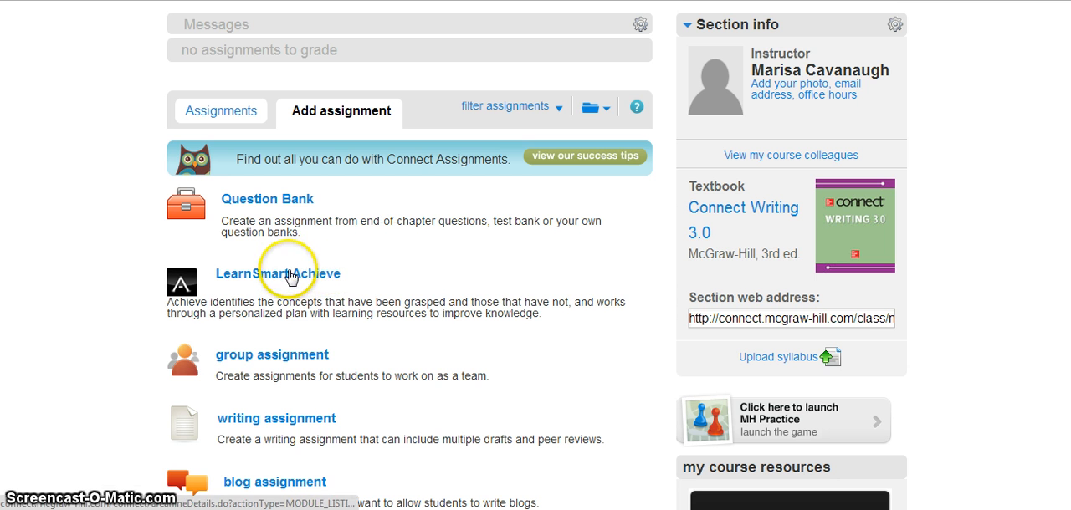
pyautogui.click(289, 275)
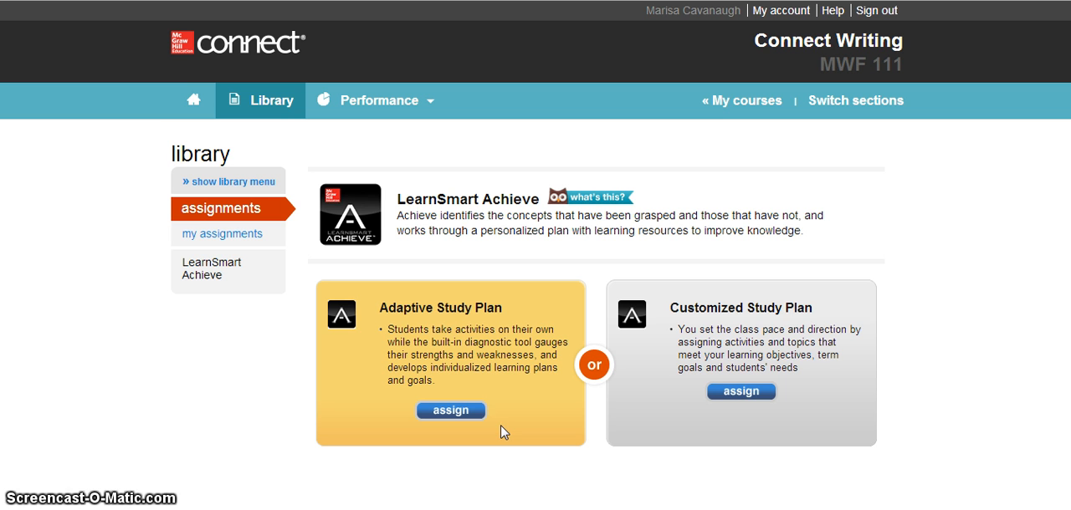
pyautogui.click(451, 413)
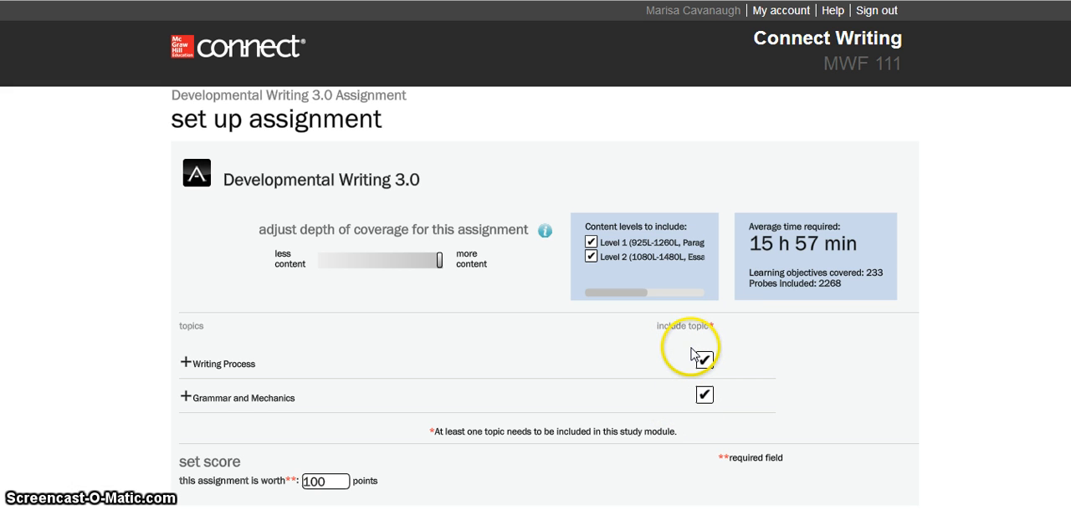
# - Exclude all Writing Process and Grammar and Mechanics topics, and include only Writing Process Overview and Writing Patterns Overview
pyautogui.click(185, 364)
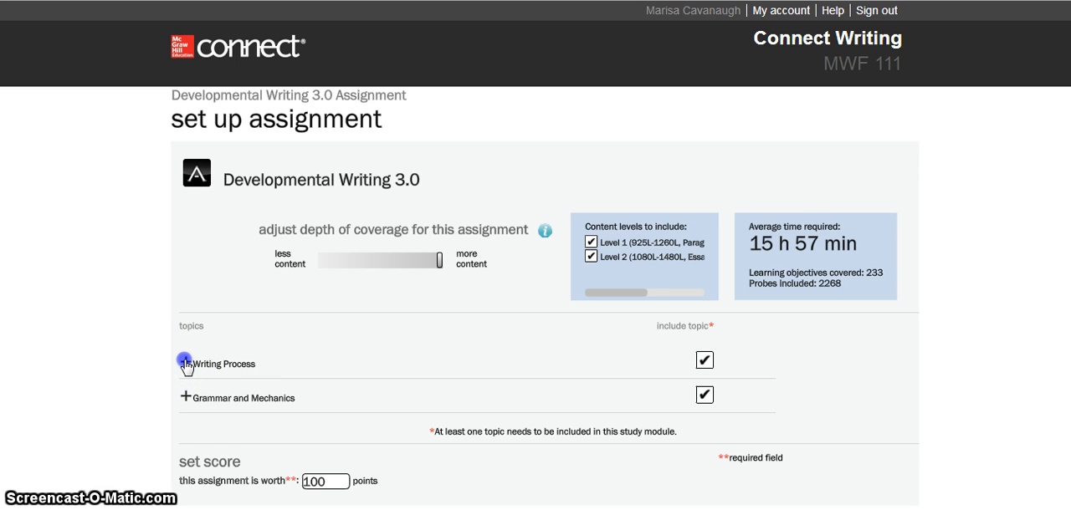
pyautogui.scroll(-2, 185, 334)
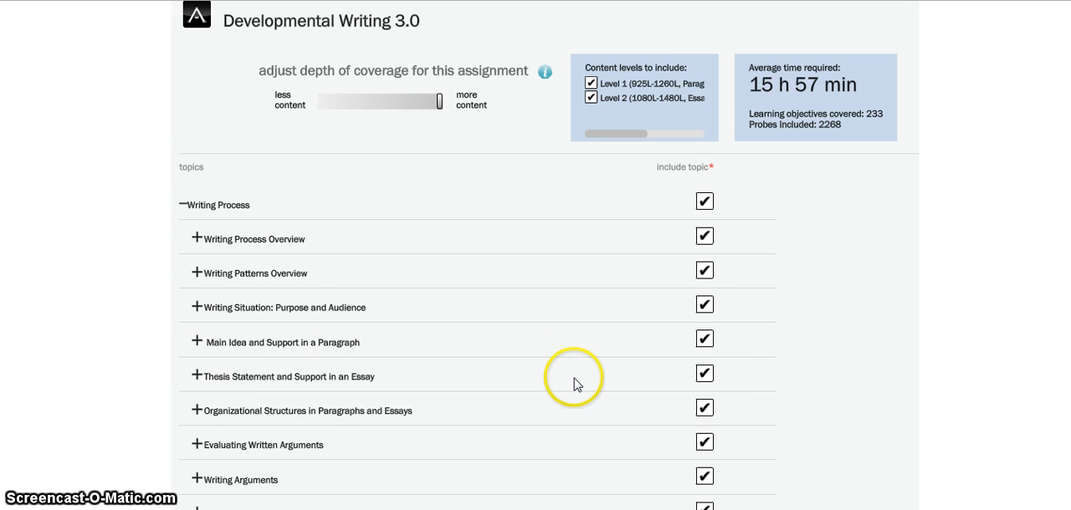
pyautogui.scroll(-1, 574, 377)
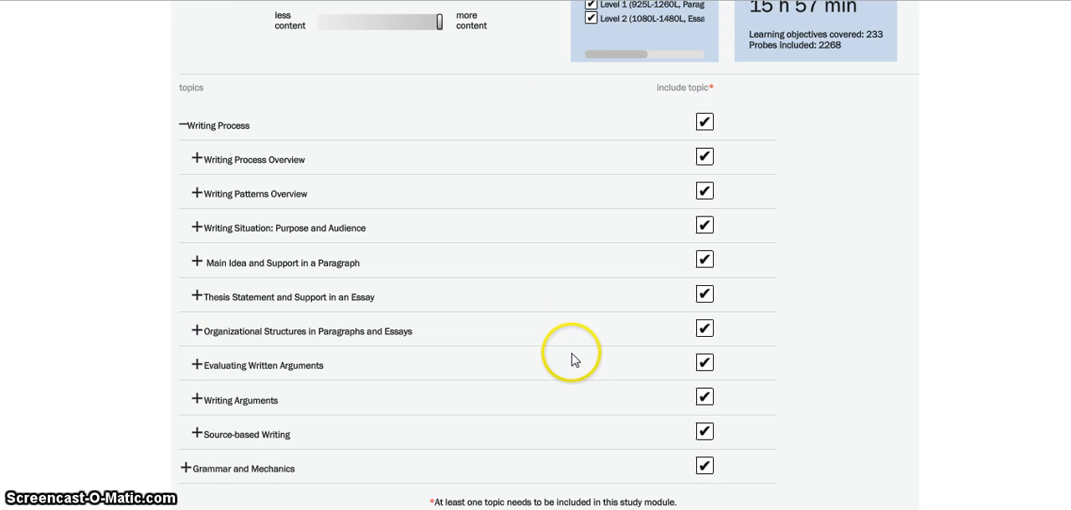
pyautogui.click(704, 123)
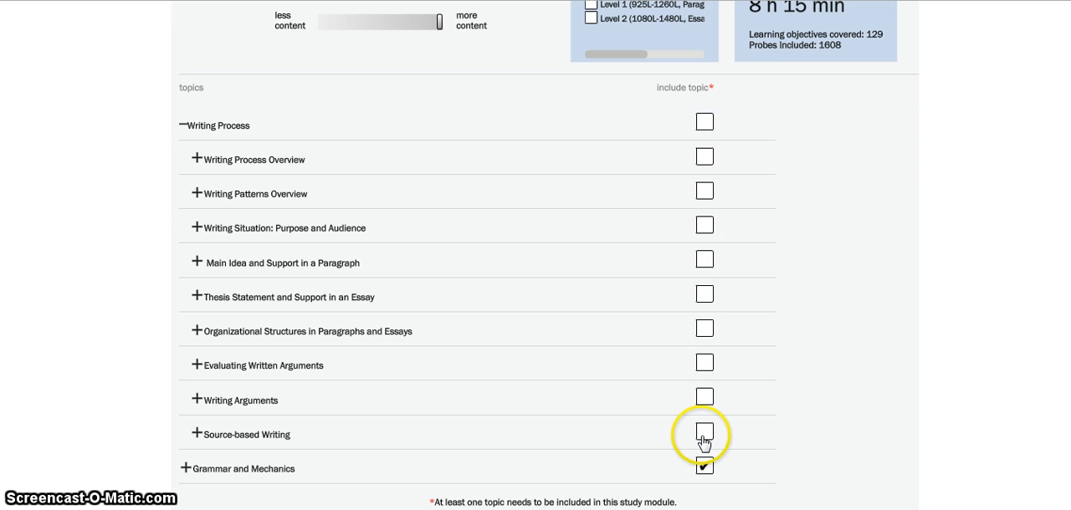
pyautogui.click(704, 467)
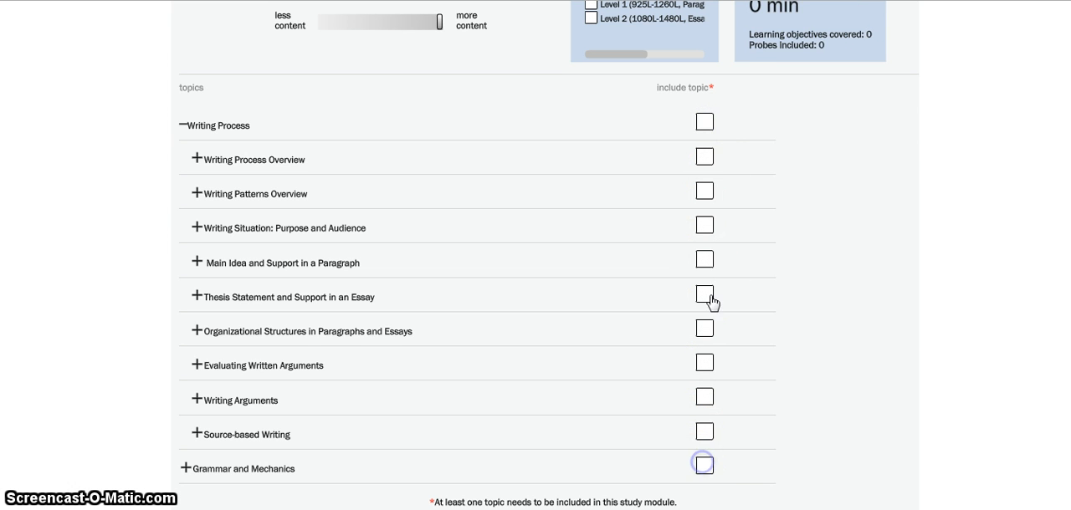
pyautogui.click(705, 159)
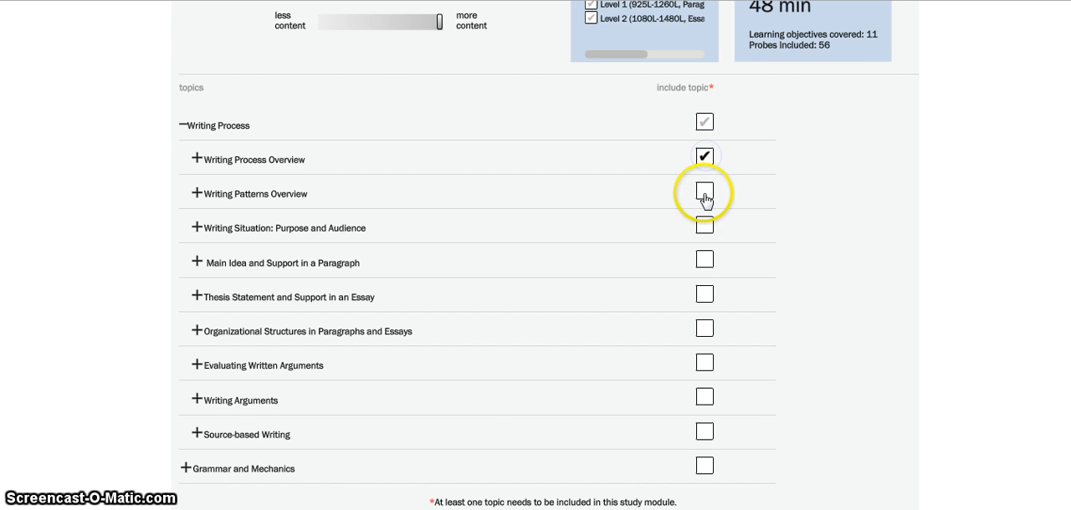
pyautogui.click(705, 191)
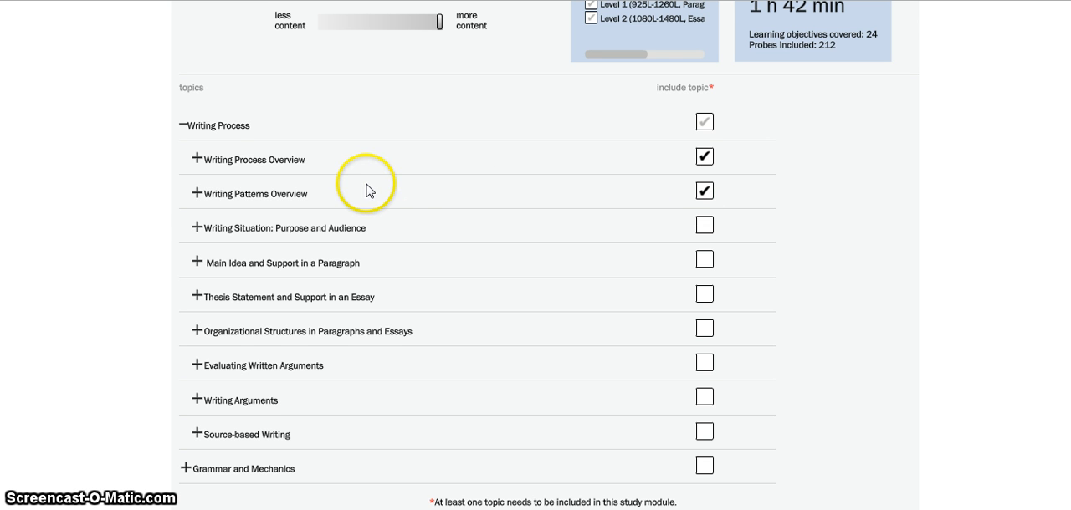
# - Exclude the objective on analyzing peer review feedback to determine a revision plan from Writing Process Overview
pyautogui.click(198, 157)
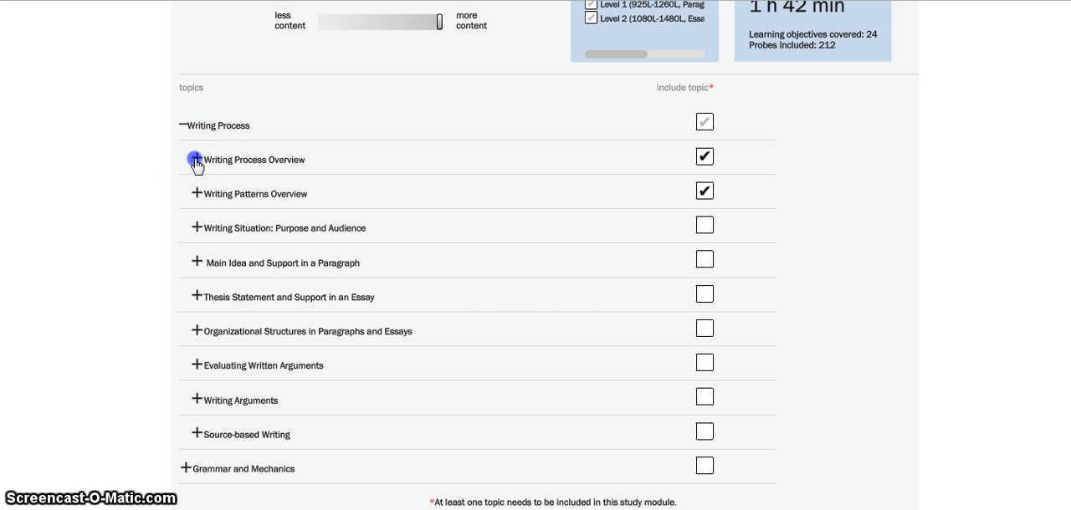
pyautogui.scroll(-1, 209, 220)
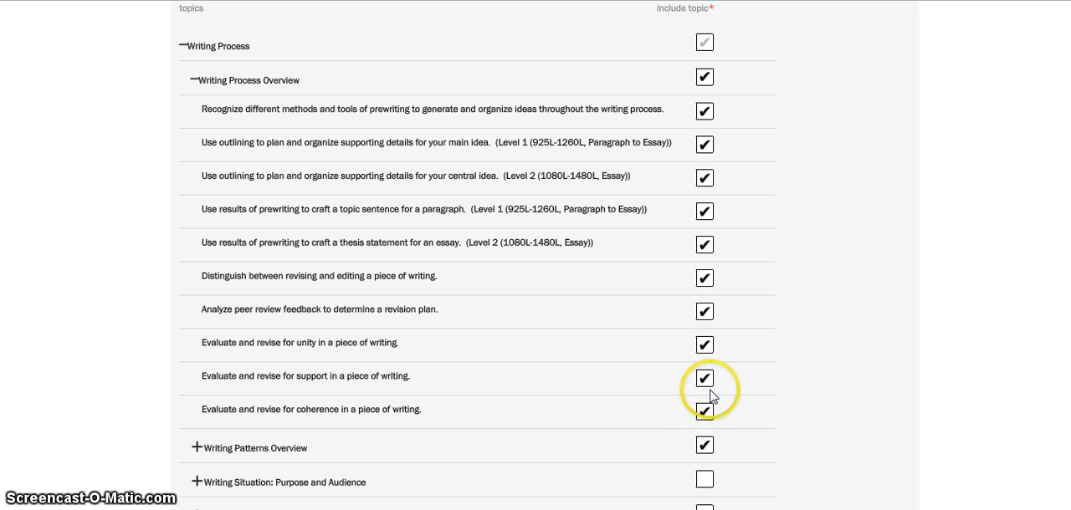
pyautogui.scroll(1, 710, 410)
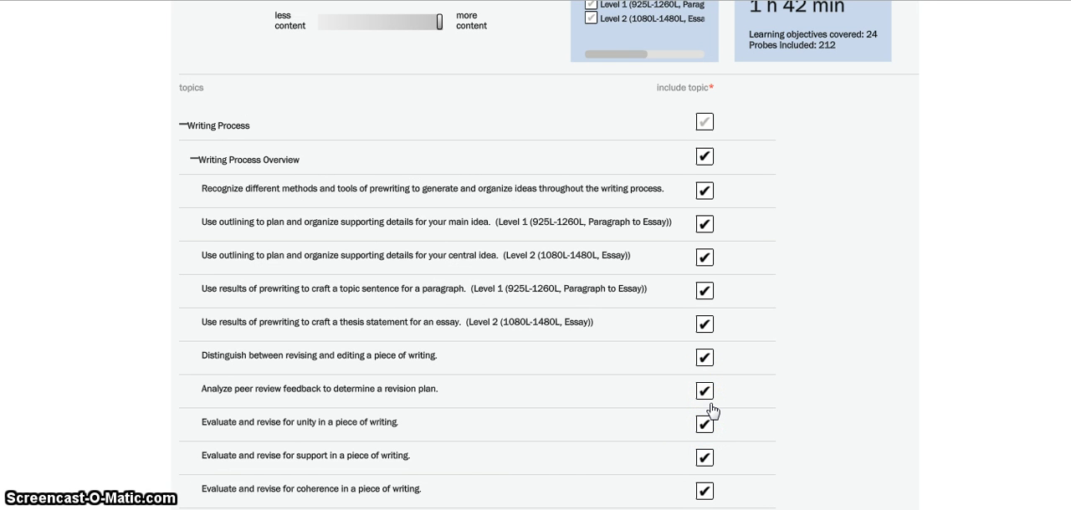
pyautogui.click(707, 393)
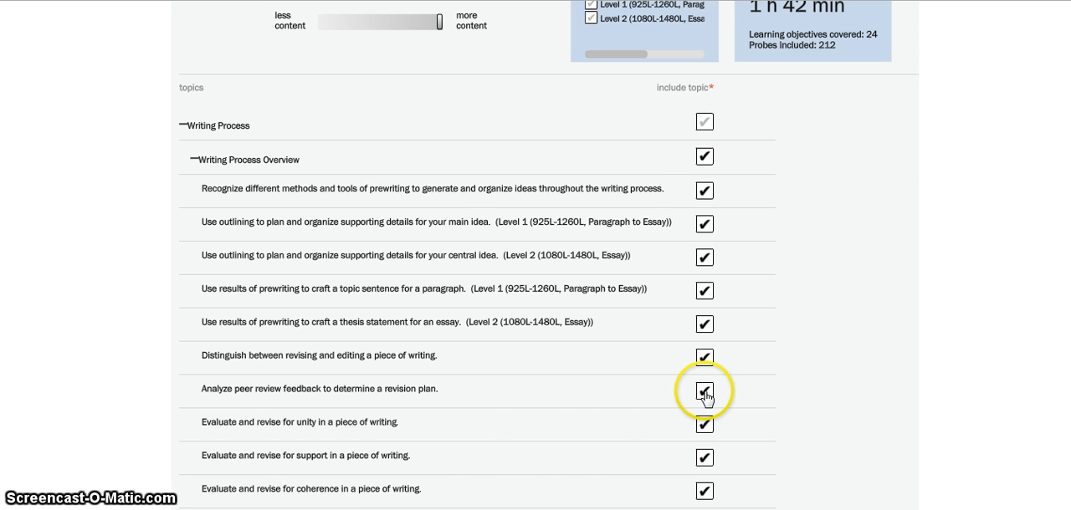
# - Exclude the Level 1 (925L-1260L, Paragraph to Essay) content from the assignment
pyautogui.scroll(2, 645, 172)
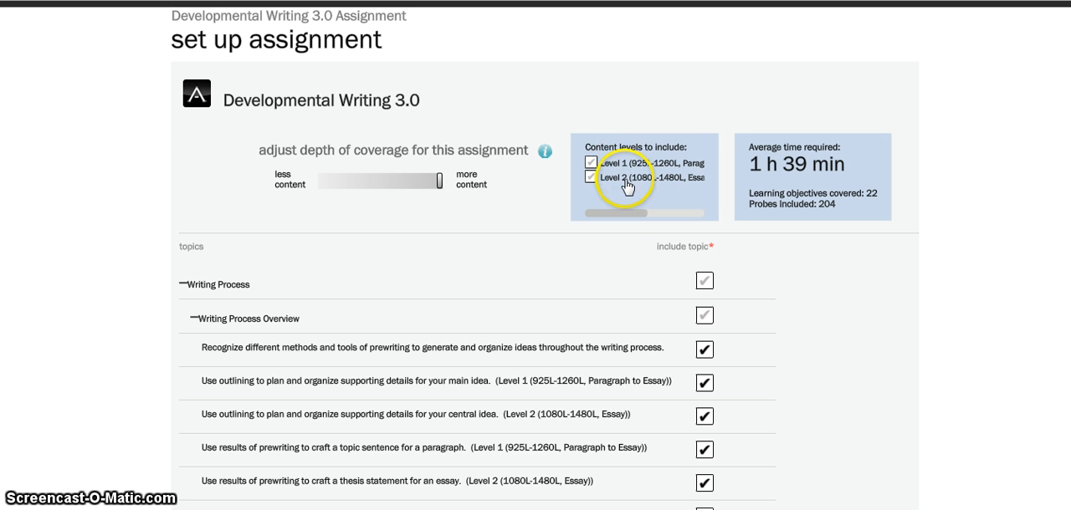
pyautogui.moveTo(617, 215); pyautogui.dragTo(705, 211)
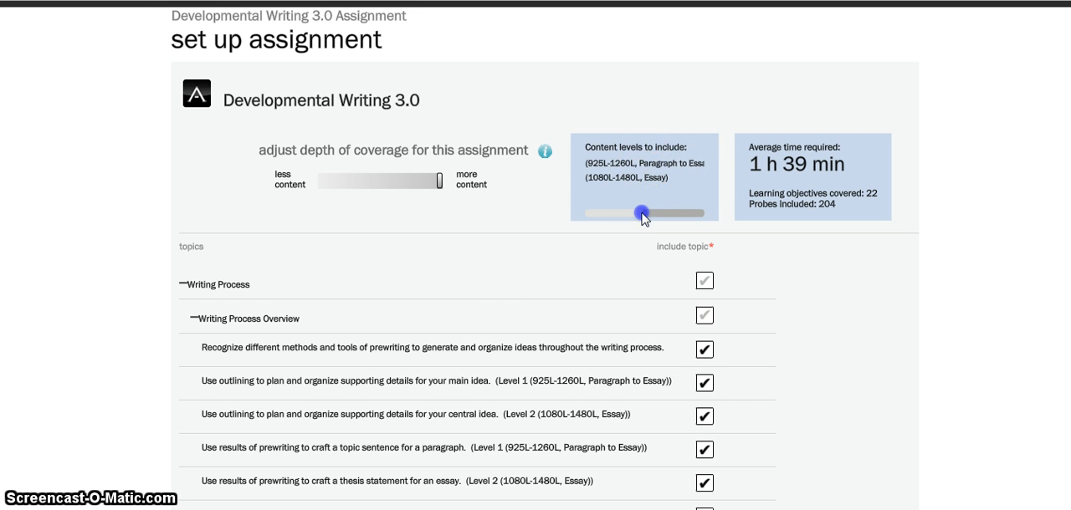
pyautogui.moveTo(642, 215); pyautogui.dragTo(578, 211)
pyautogui.click(601, 162)
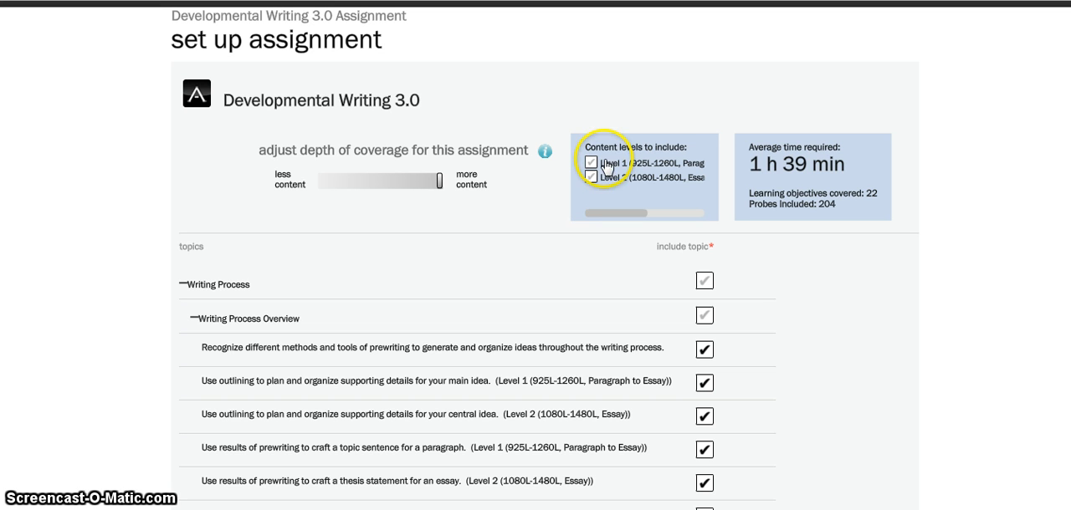
pyautogui.click(590, 162)
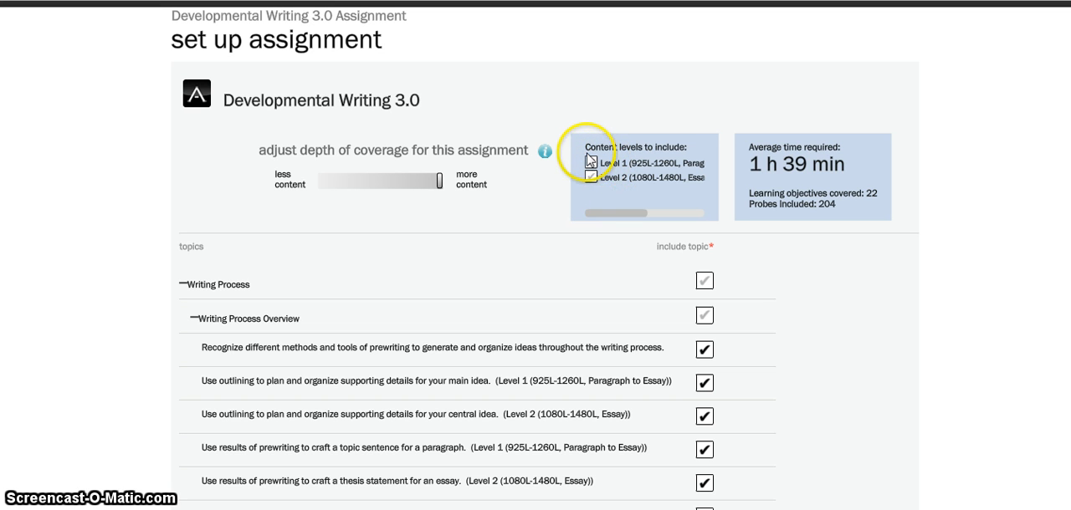
pyautogui.click(591, 163)
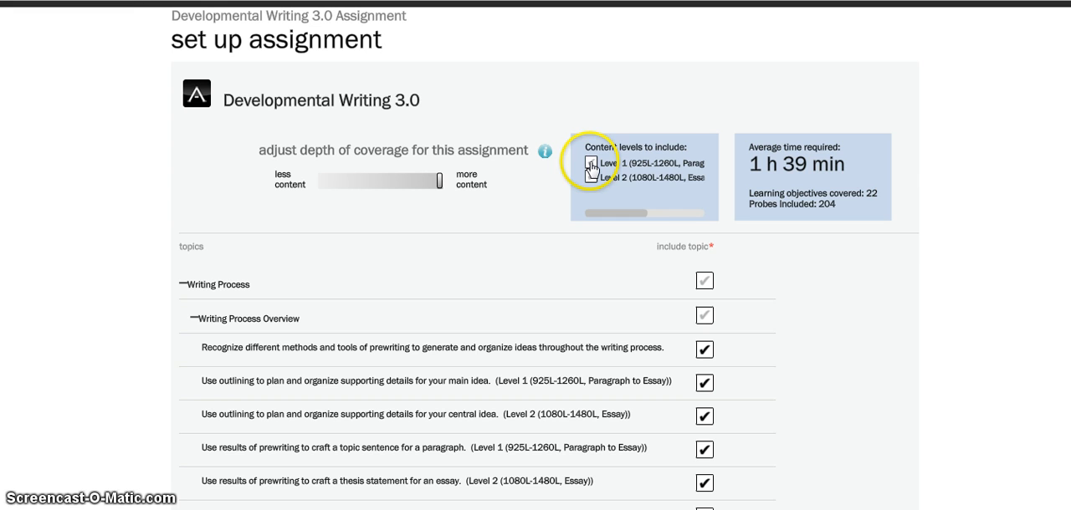
pyautogui.click(590, 163)
# - Exclude the objective on distinguishing between revising and editing, and collapse the Writing Process Overview topic
pyautogui.scroll(-1, 669, 234)
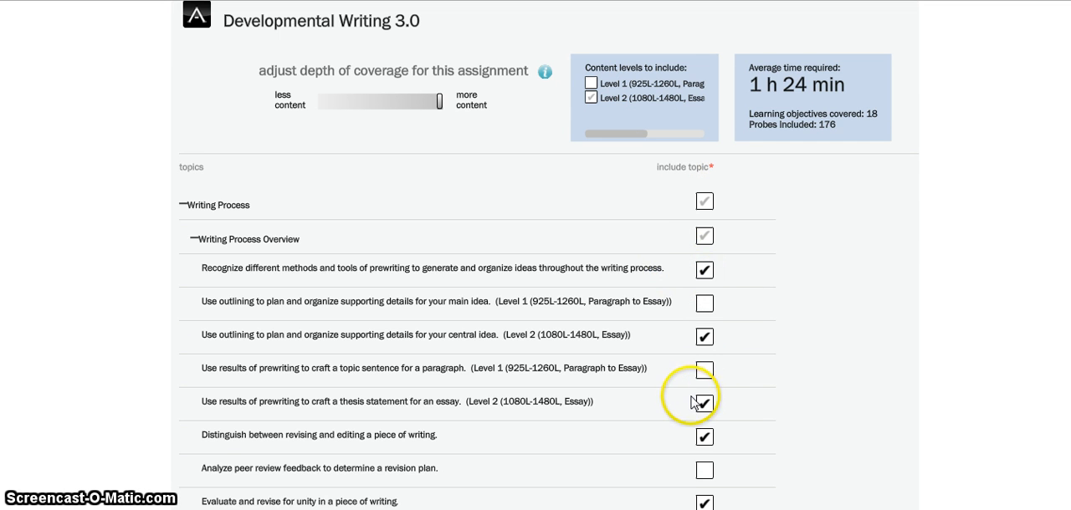
pyautogui.scroll(-1, 619, 368)
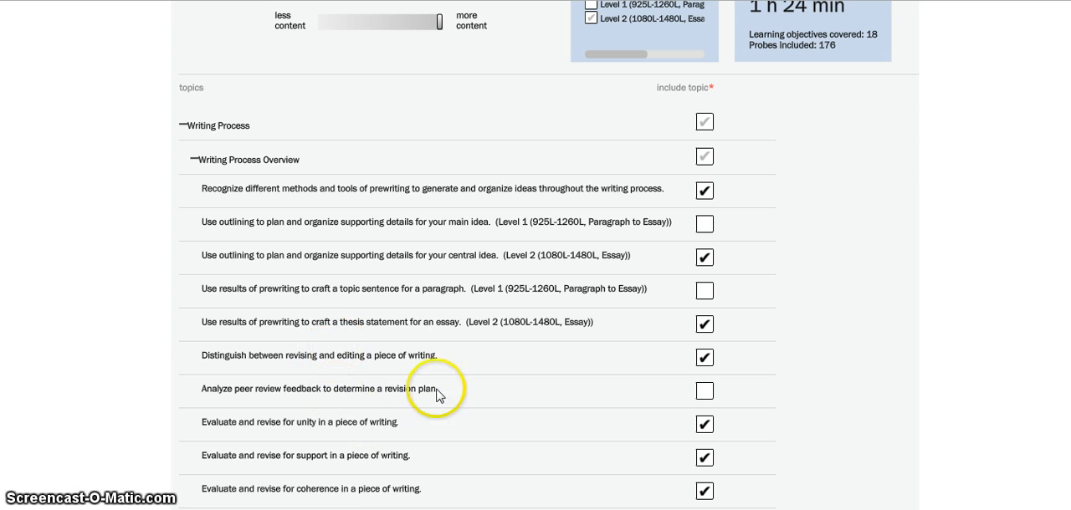
pyautogui.click(705, 359)
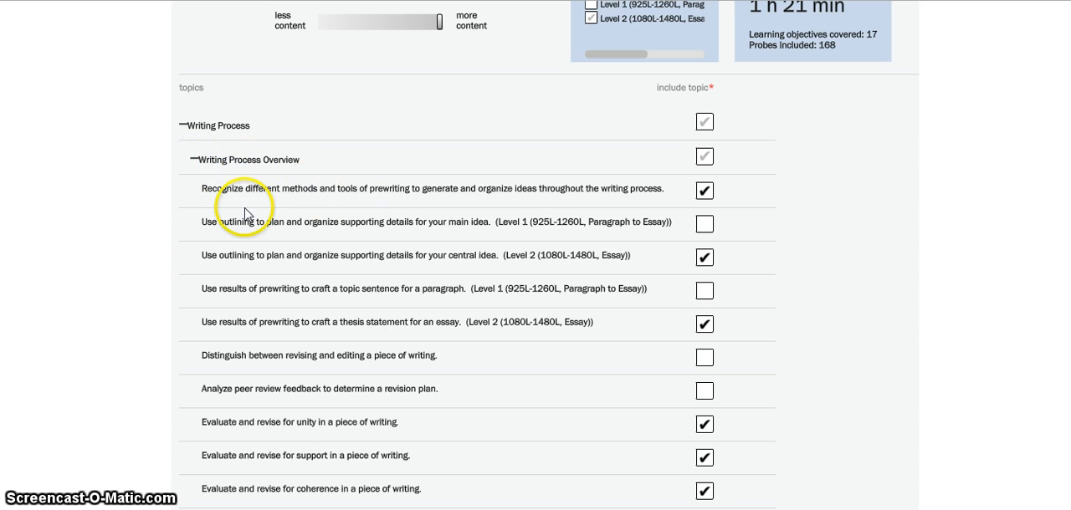
pyautogui.click(194, 158)
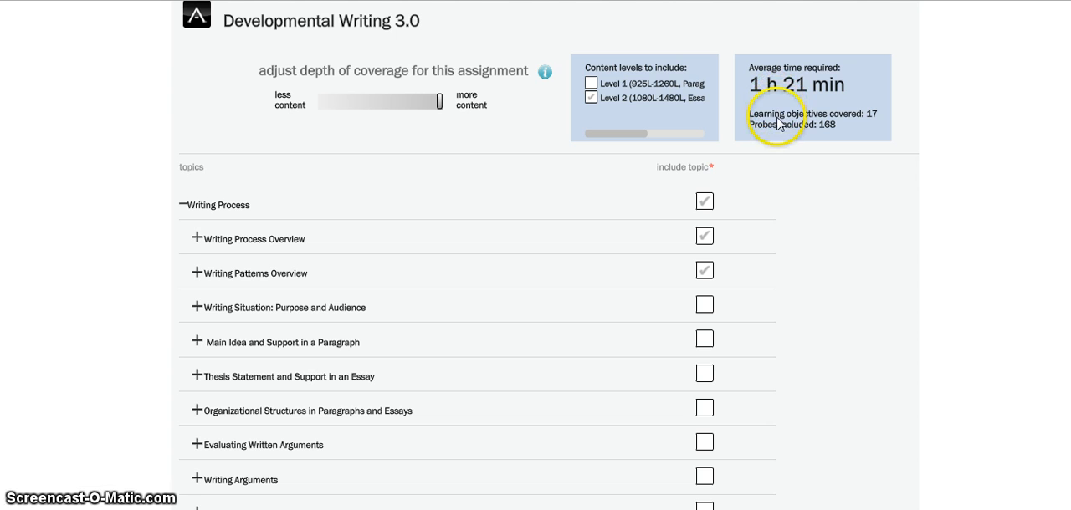
# - Reduce the assignment's depth of coverage to an average required time of about 1 h 5 min
pyautogui.moveTo(440, 103); pyautogui.dragTo(389, 103)
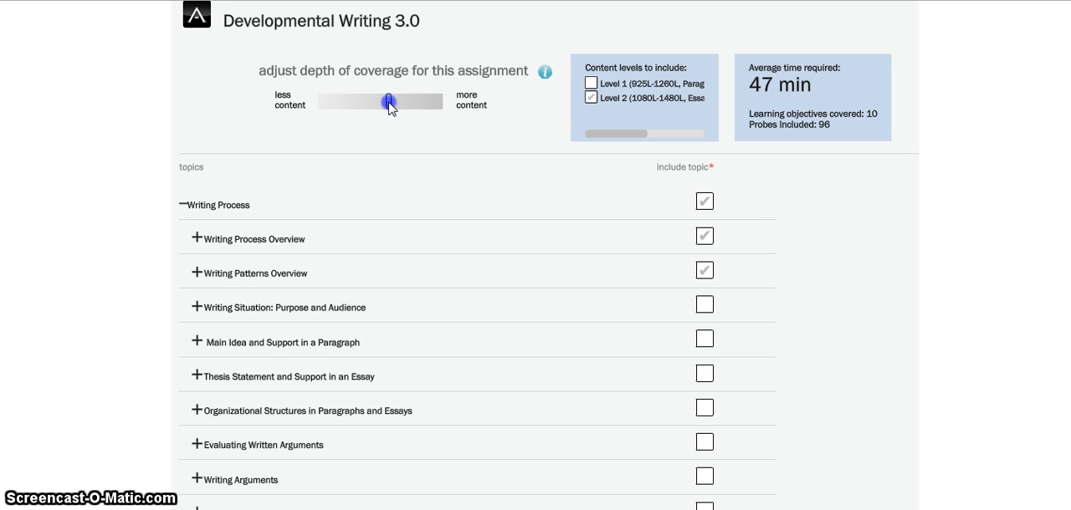
pyautogui.moveTo(413, 102); pyautogui.dragTo(435, 102)
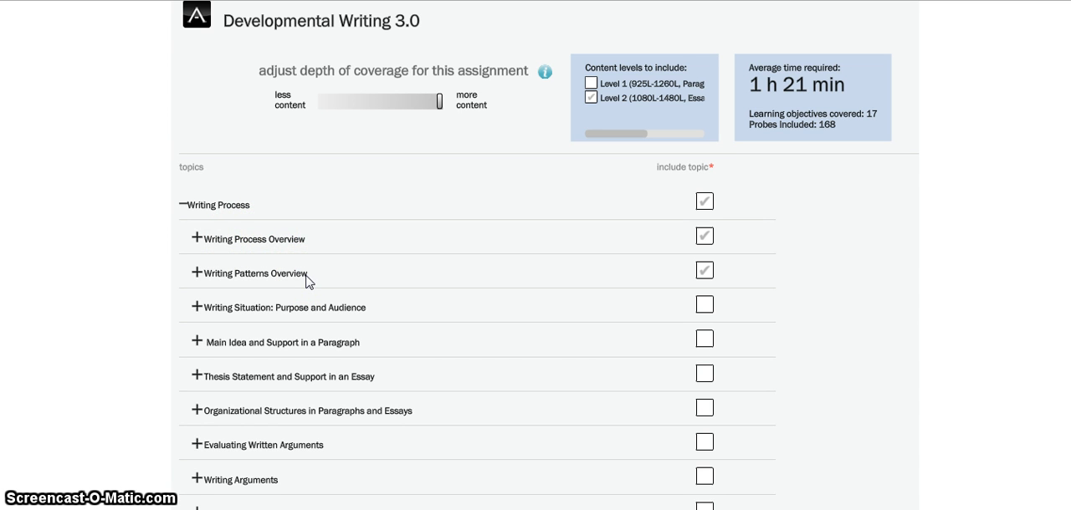
pyautogui.moveTo(442, 106); pyautogui.dragTo(391, 108)
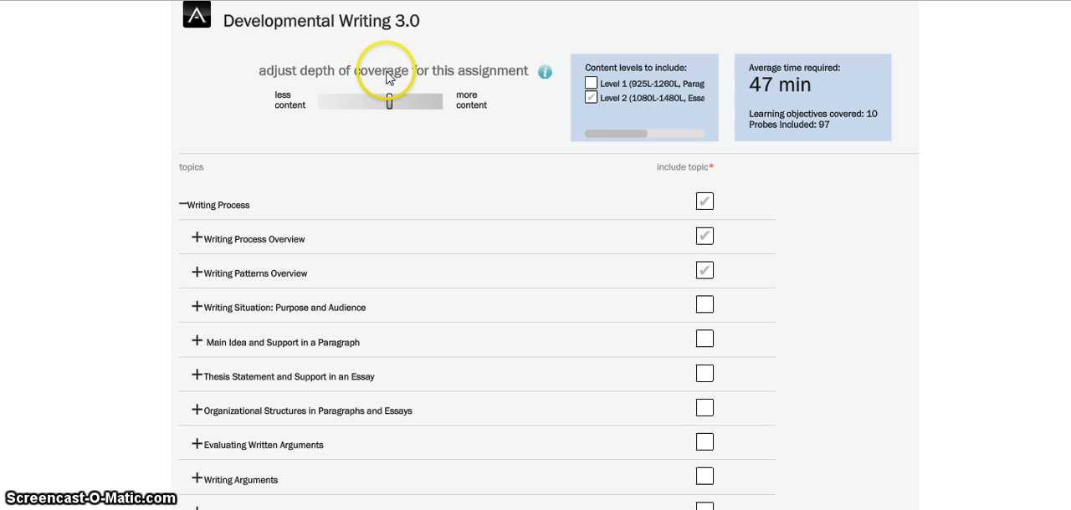
pyautogui.moveTo(389, 102); pyautogui.dragTo(417, 109)
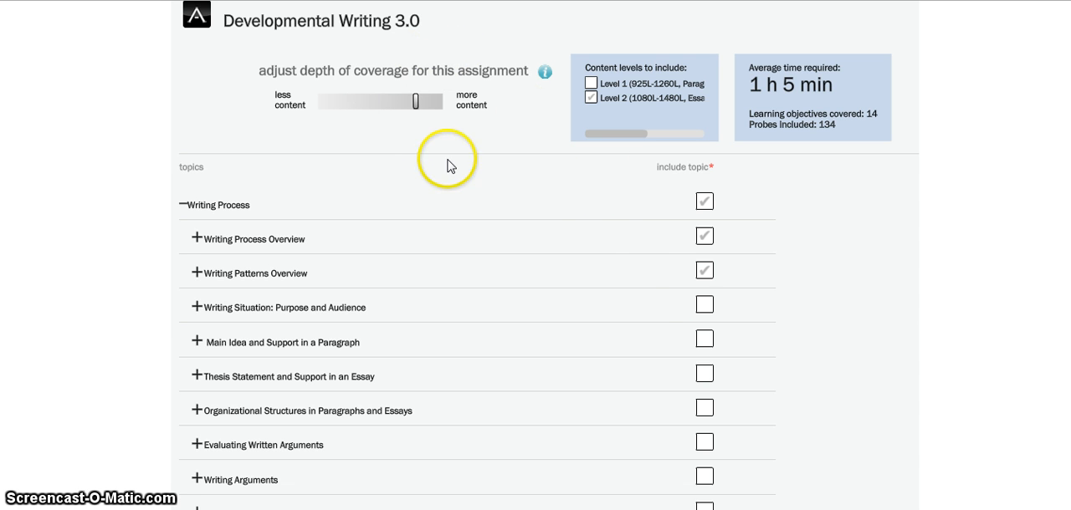
# - Keep the assignment's score at 100 points and proceed to assigning it to students
pyautogui.scroll(-5, 650, 313)
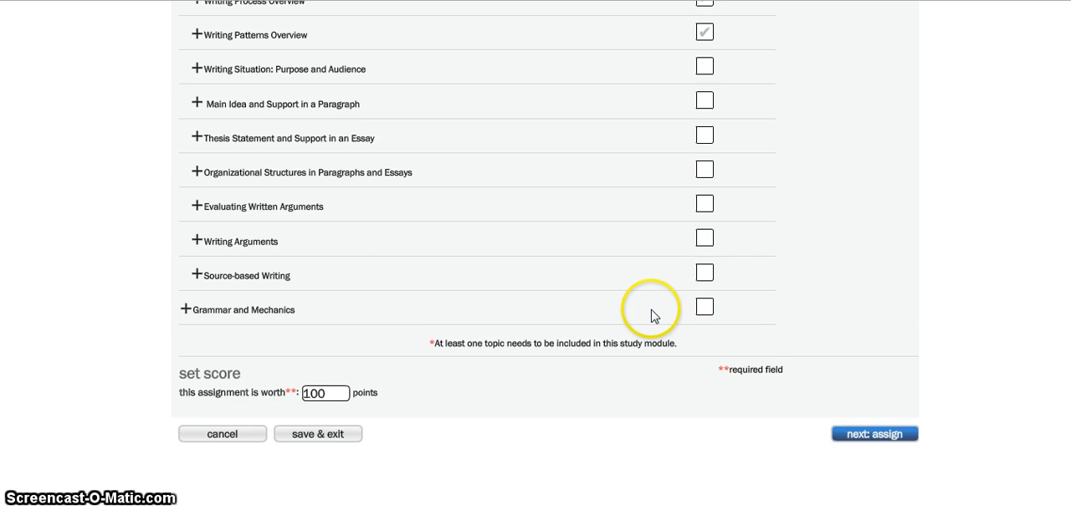
pyautogui.click(339, 235)
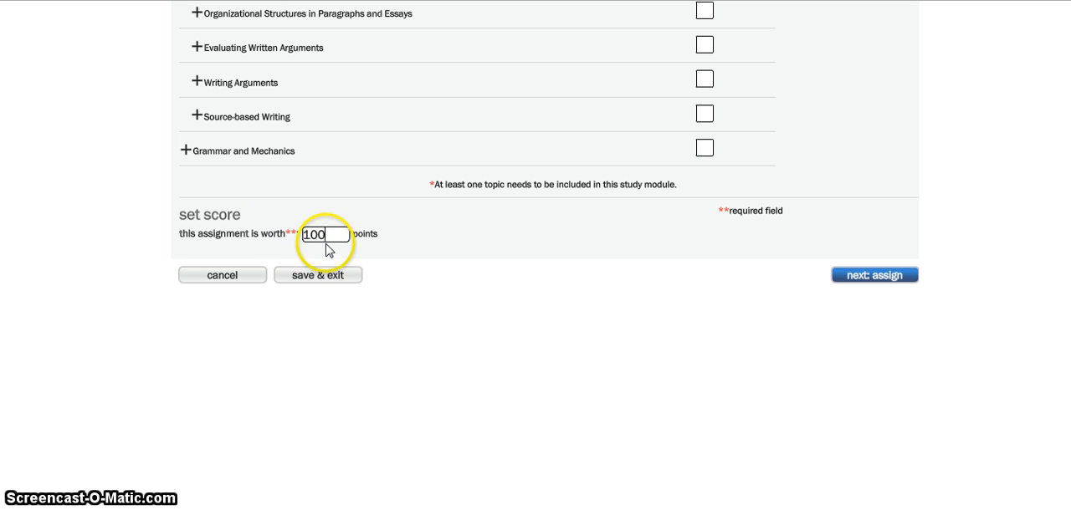
pyautogui.click(889, 278)
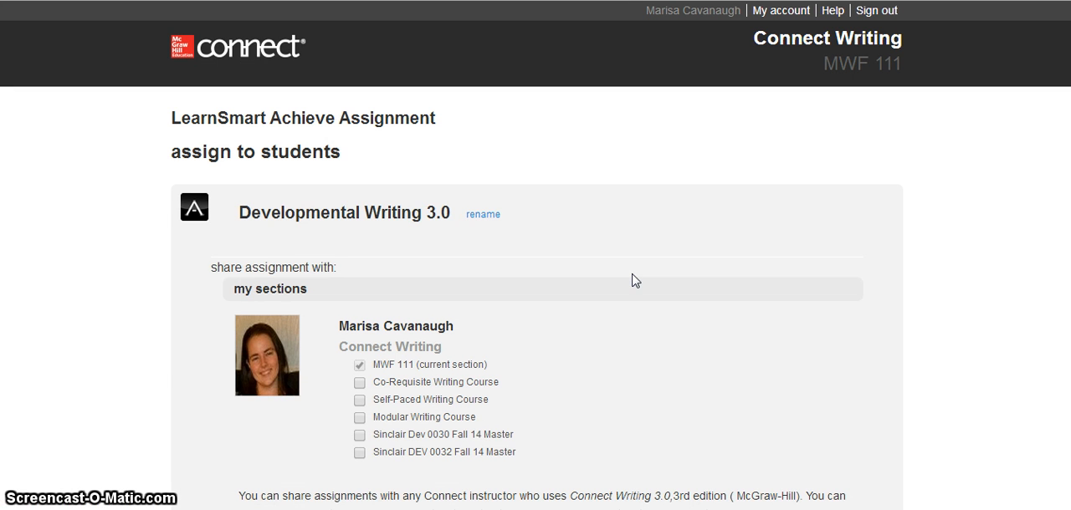
# - Rename the assignment "Writing Process & Patterns Overview" and save the new name
pyautogui.click(482, 216)
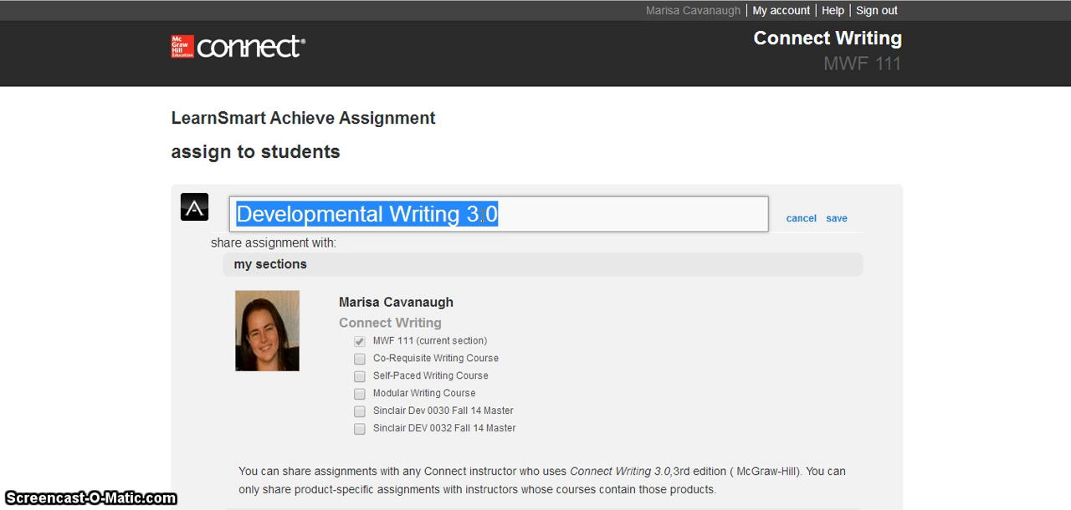
pyautogui.write('Writin')
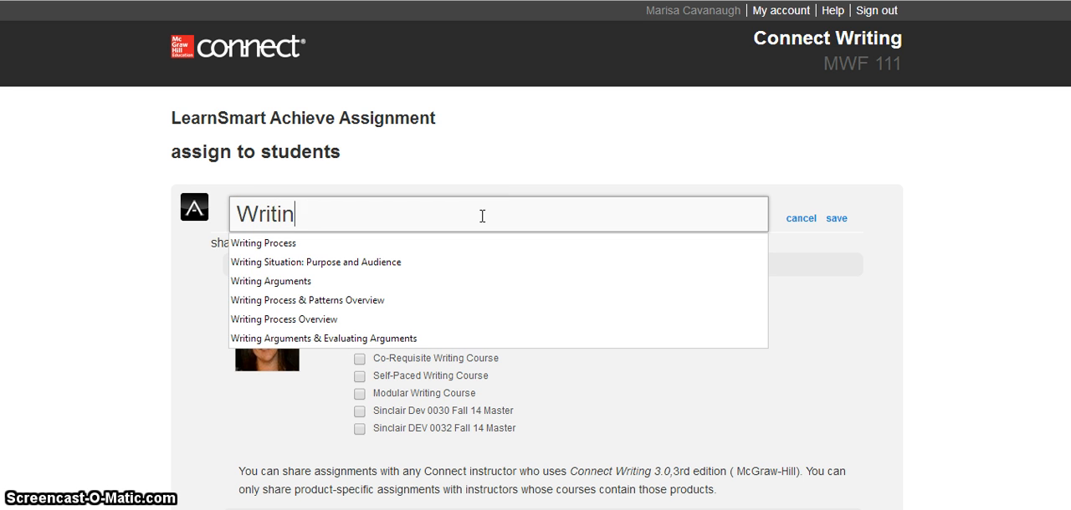
pyautogui.write('g Process & Patterns Overview')
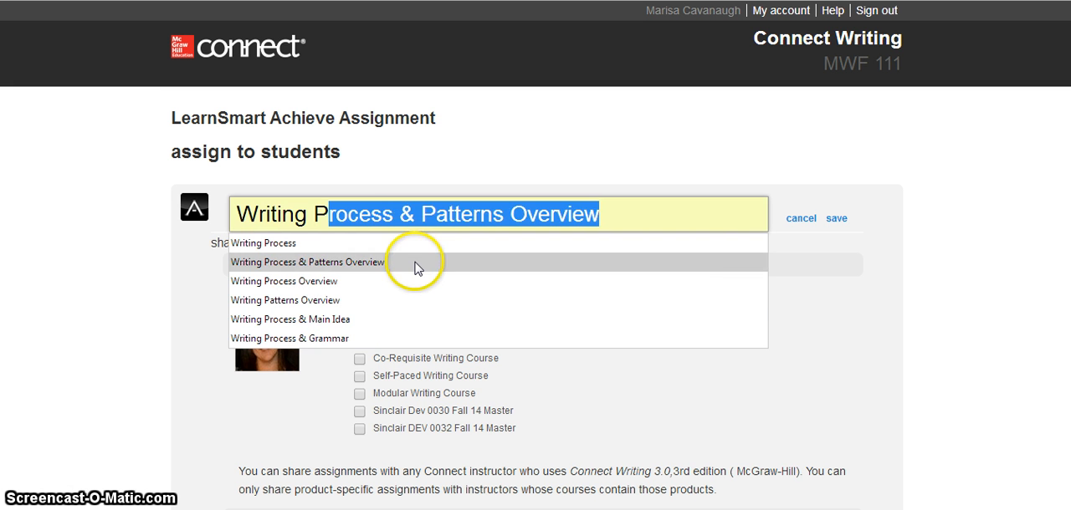
pyautogui.click(415, 262)
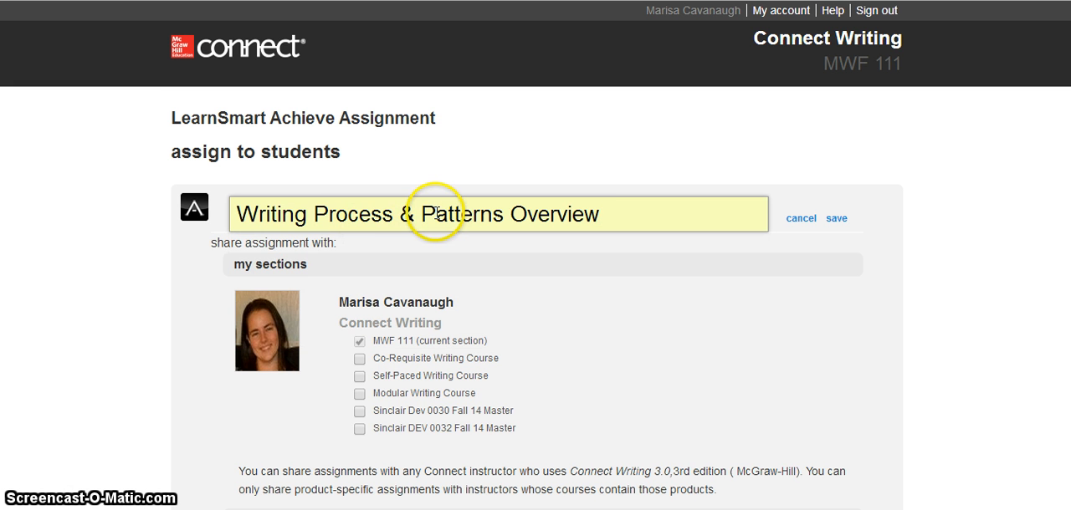
pyautogui.click(838, 219)
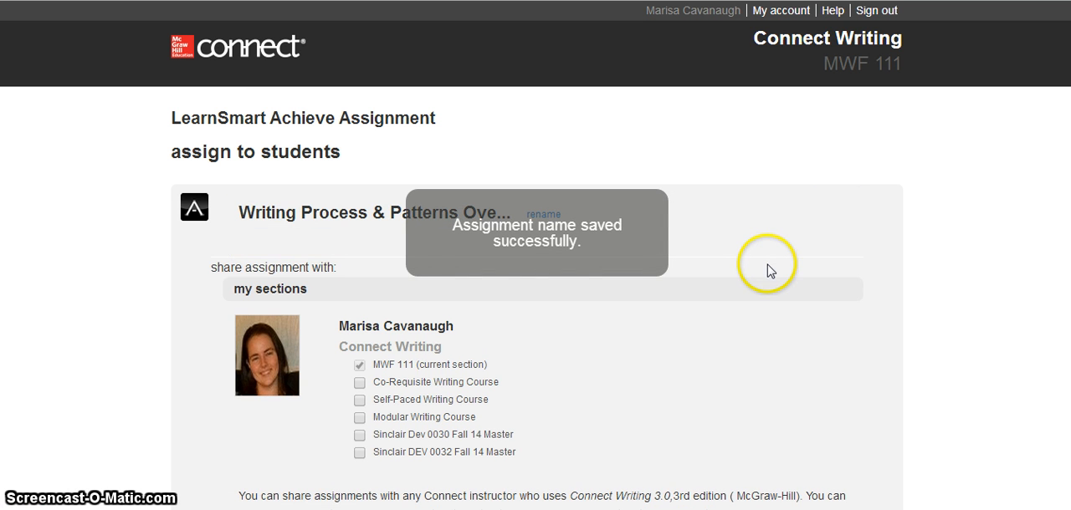
pyautogui.scroll(-1, 764, 271)
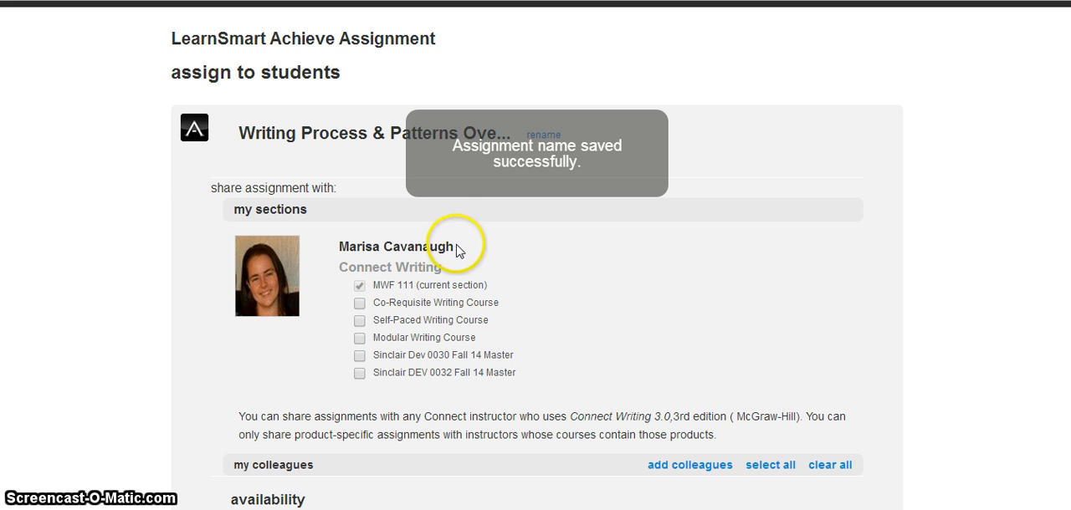
pyautogui.click(362, 304)
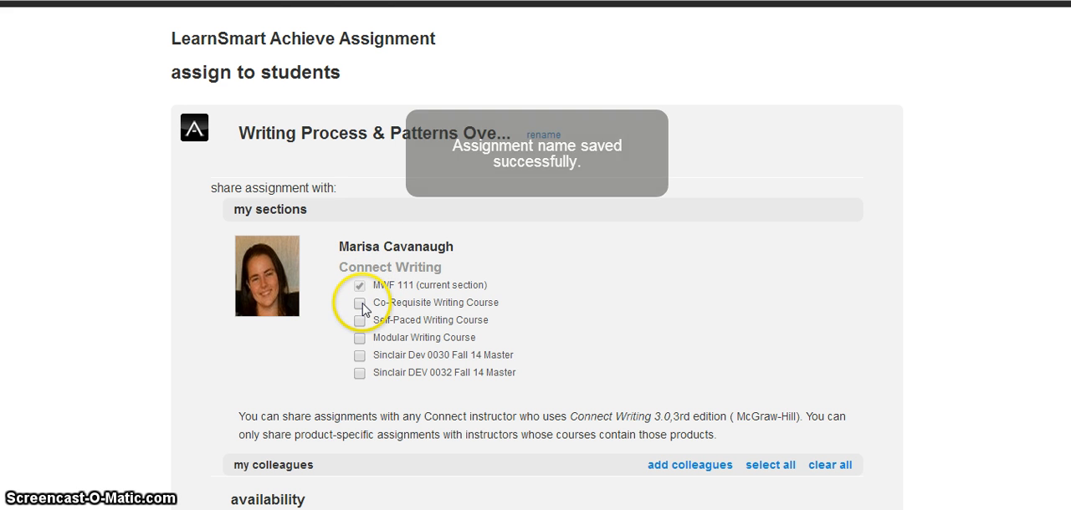
pyautogui.click(360, 322)
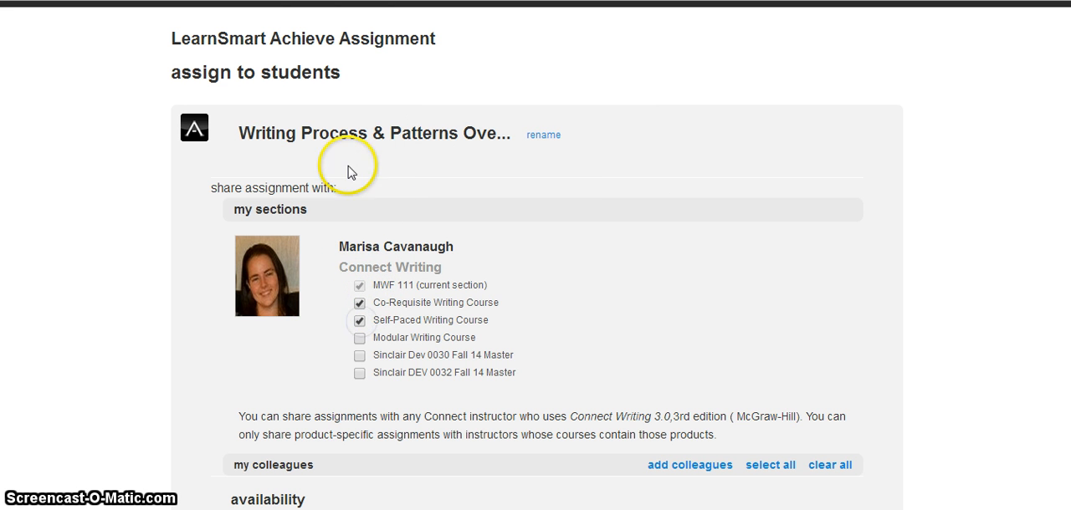
pyautogui.click(361, 321)
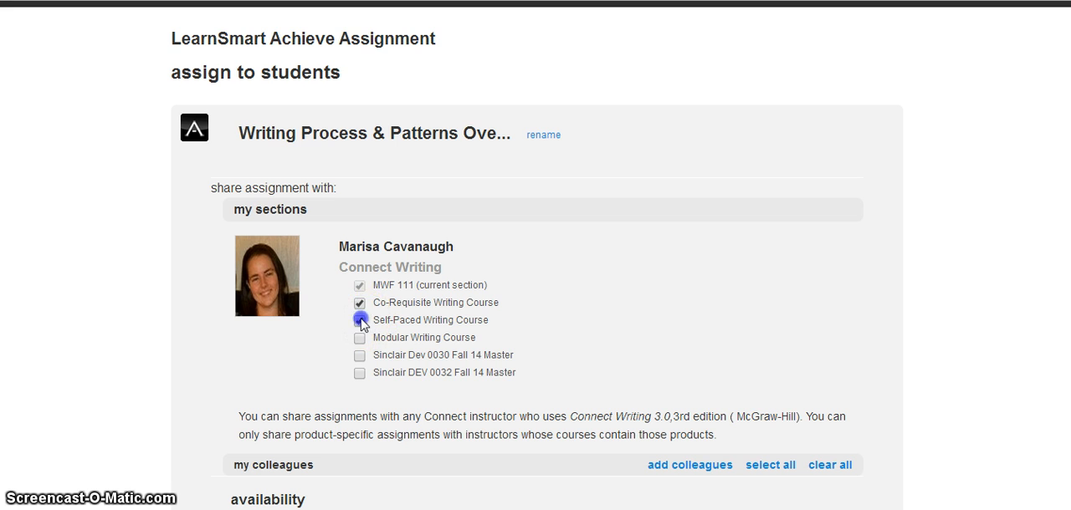
pyautogui.click(361, 304)
pyautogui.scroll(-2, 369, 301)
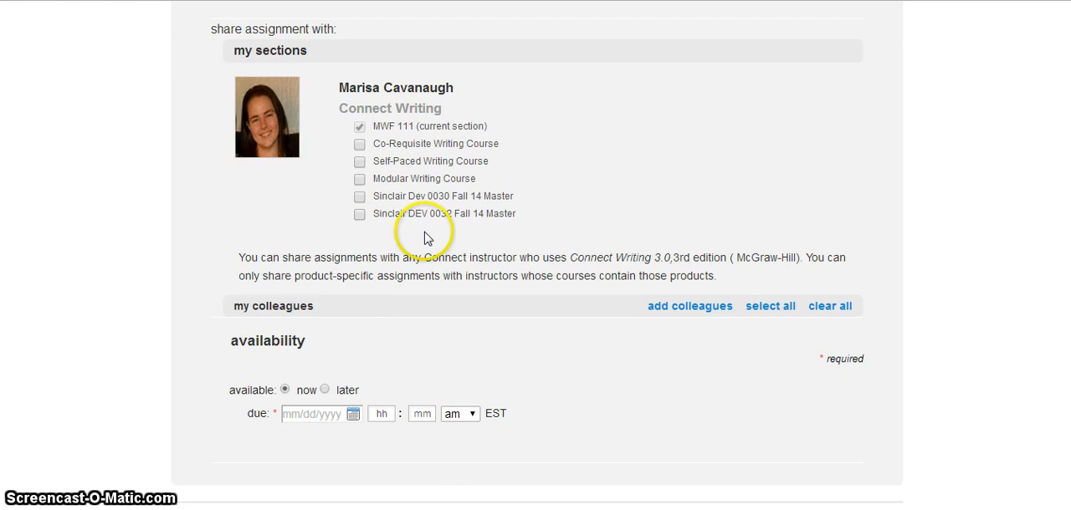
pyautogui.scroll(1, 428, 234)
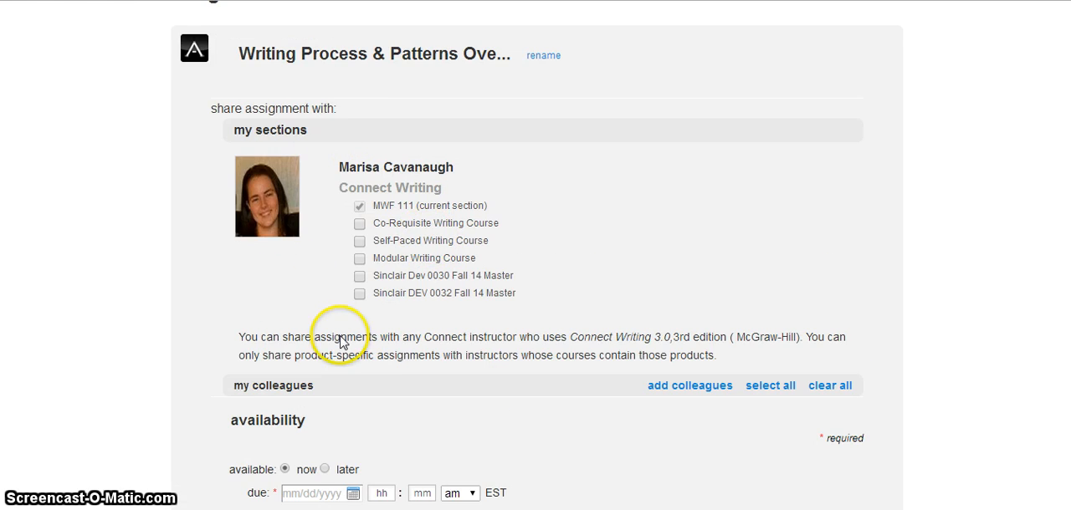
pyautogui.scroll(-2, 340, 341)
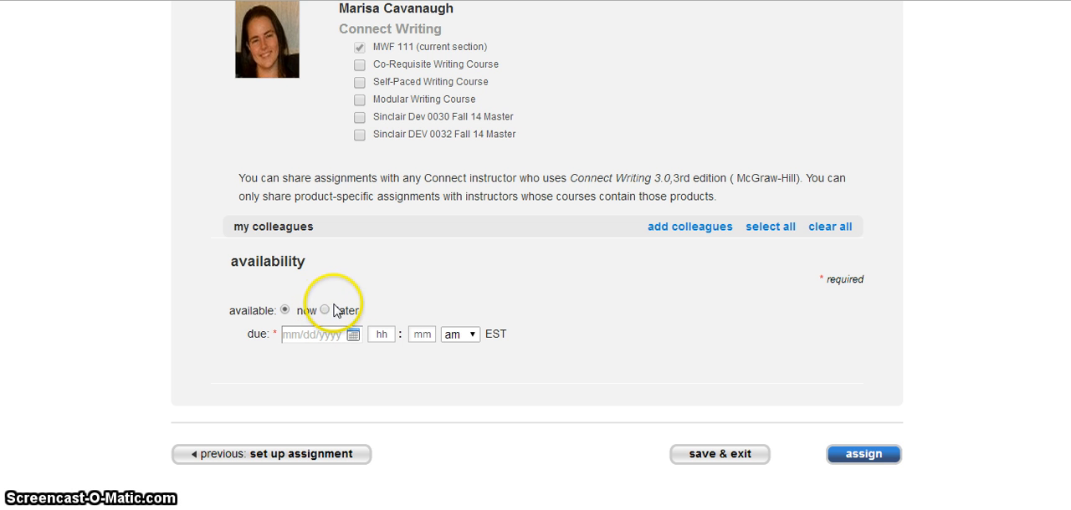
pyautogui.click(324, 311)
pyautogui.click(378, 311)
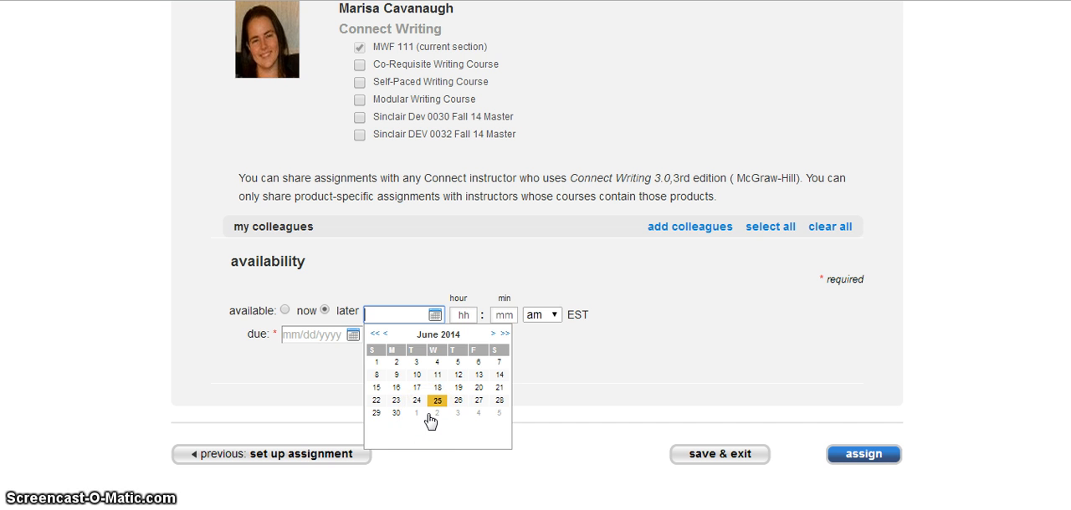
pyautogui.click(285, 310)
# - Set the assignment's due date to 07/04/2014 and assign it to the students
pyautogui.click(323, 336)
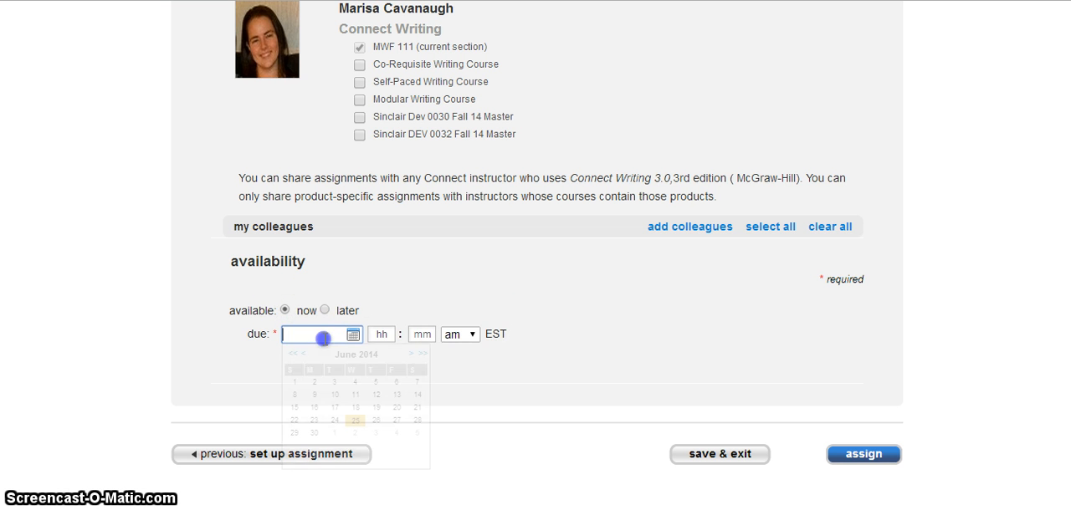
pyautogui.click(412, 355)
pyautogui.click(397, 383)
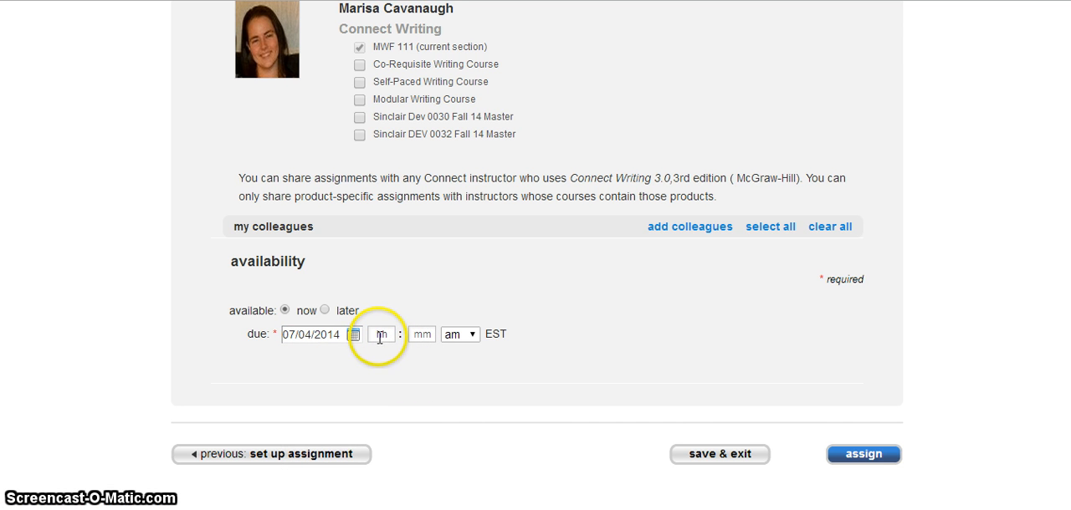
pyautogui.click(868, 458)
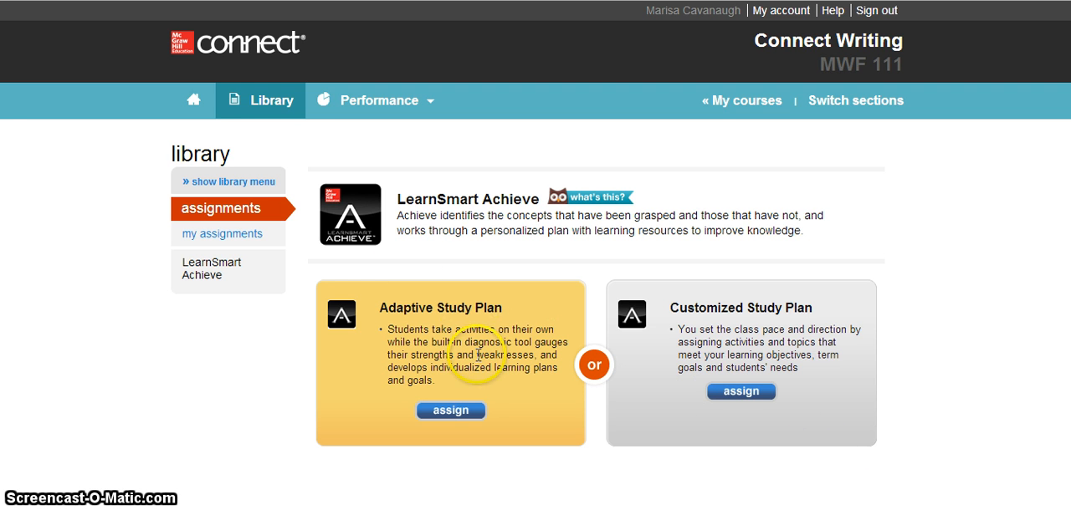
# - Return to the section home page and start another LearnSmart Achieve assignment as an Adaptive Study Plan
pyautogui.click(192, 104)
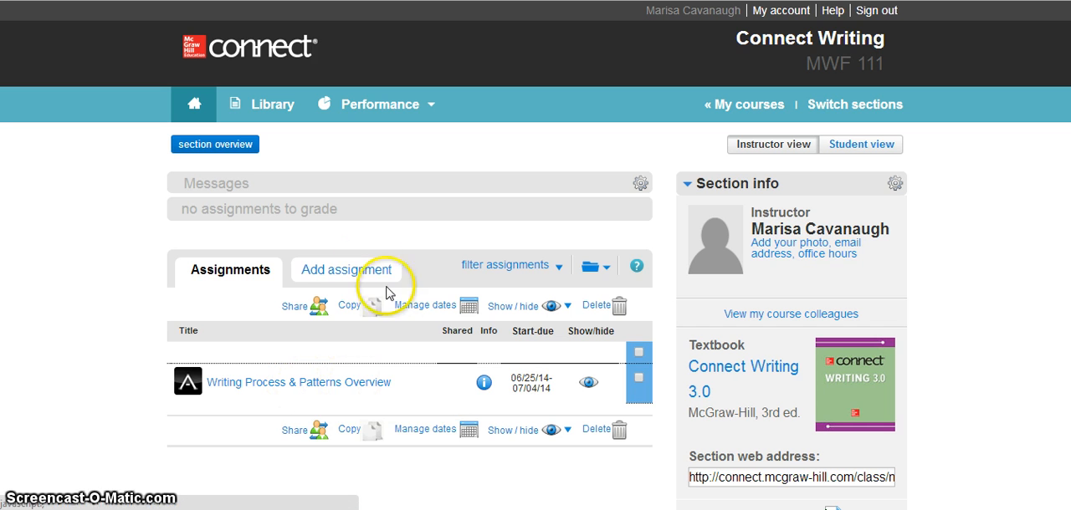
pyautogui.click(328, 274)
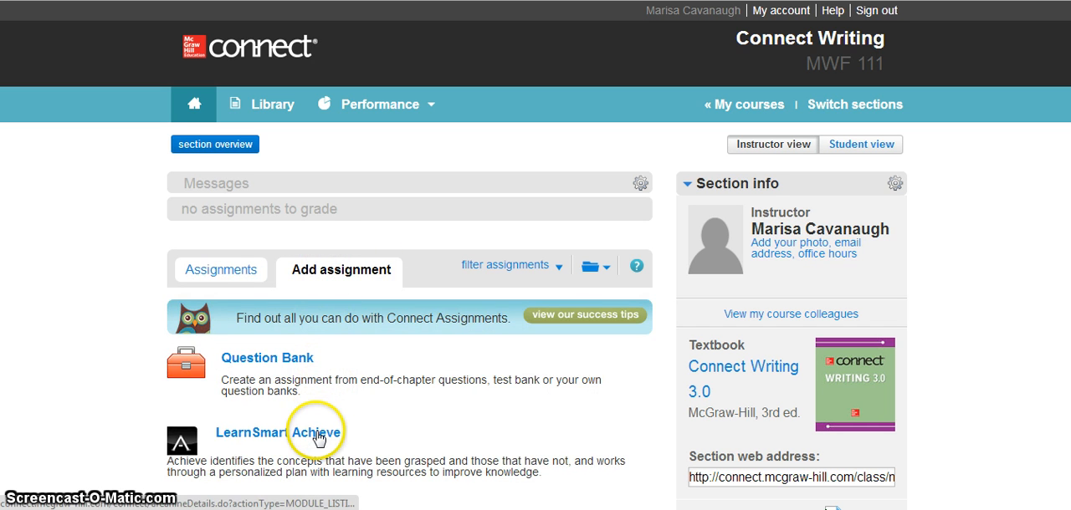
pyautogui.click(318, 435)
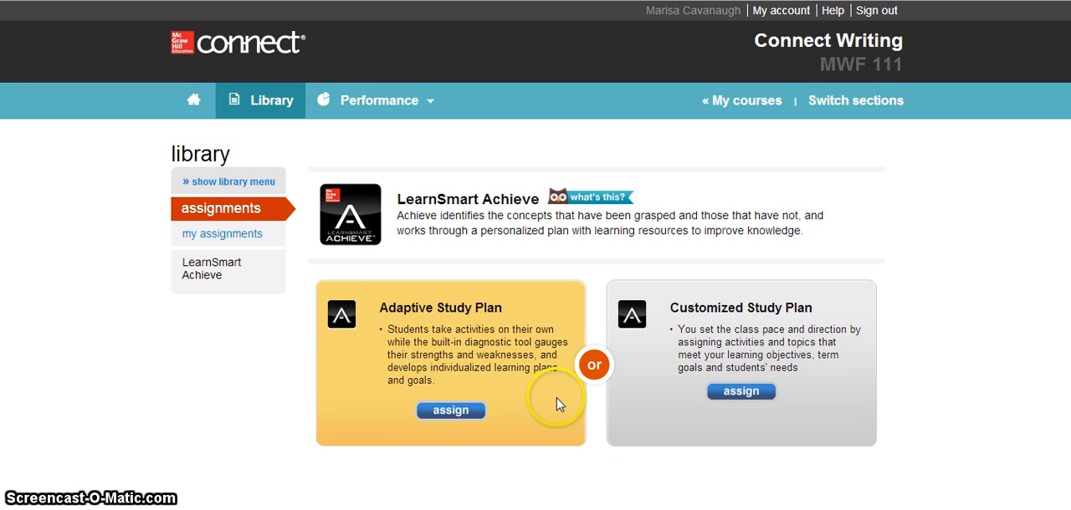
pyautogui.click(459, 414)
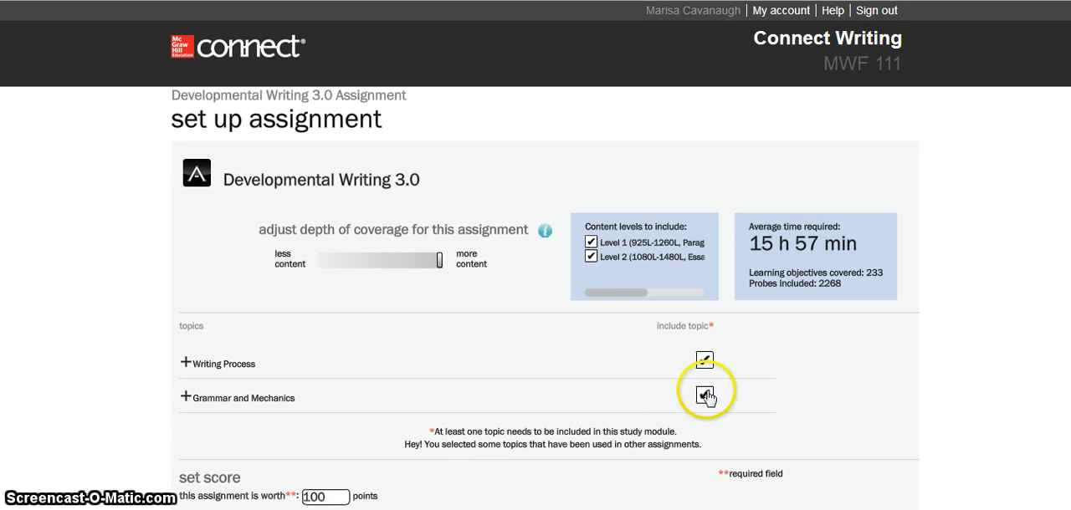
# - Exclude the Writing Process and Grammar and Mechanics topics, and expand Writing Process to show its subtopics
pyautogui.click(704, 362)
pyautogui.click(704, 395)
pyautogui.click(185, 362)
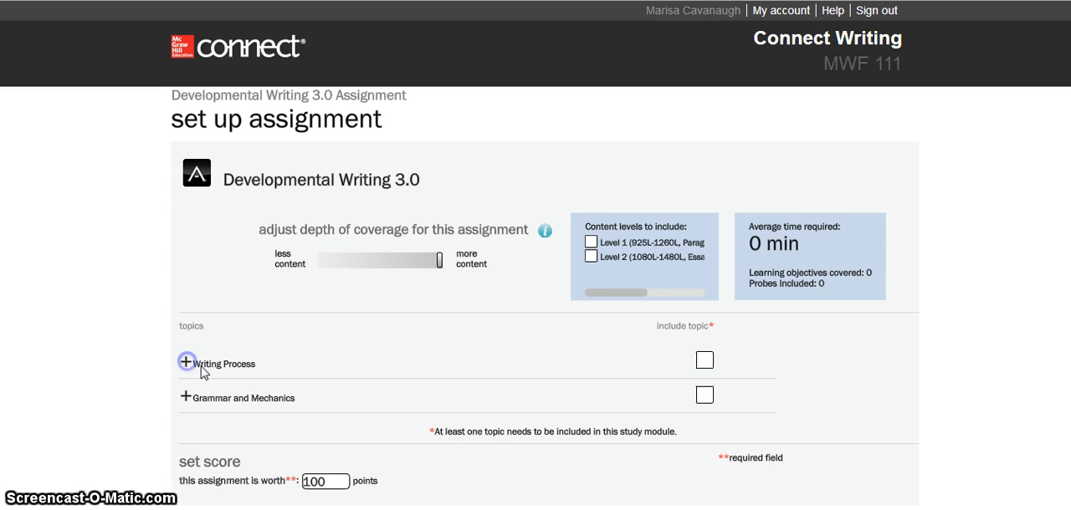
pyautogui.click(330, 378)
# - Include the Purpose and Audience, Main Idea and Support, and Thesis Statement and Support topics, and leave the setup without assigning it
pyautogui.scroll(-1, 330, 378)
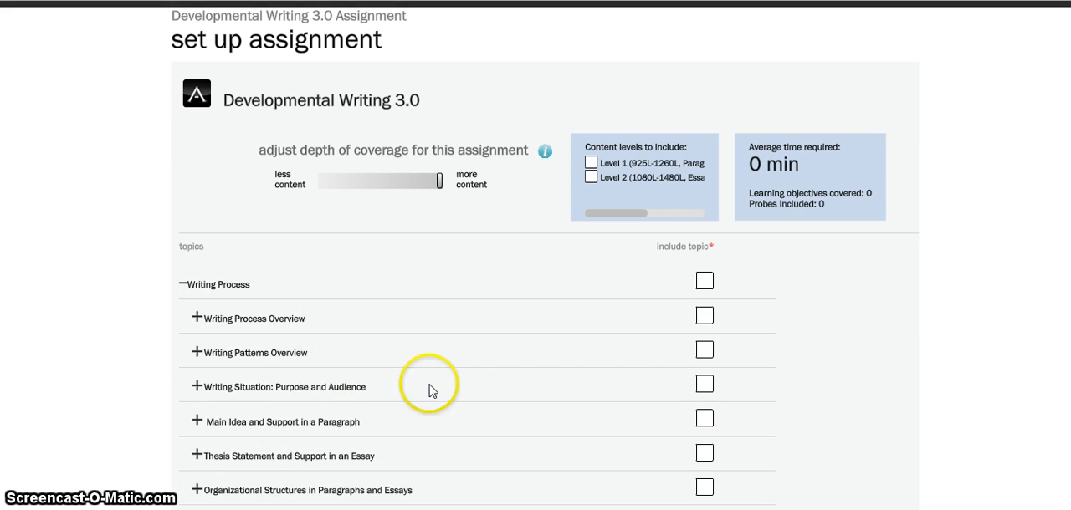
pyautogui.click(707, 387)
pyautogui.click(705, 418)
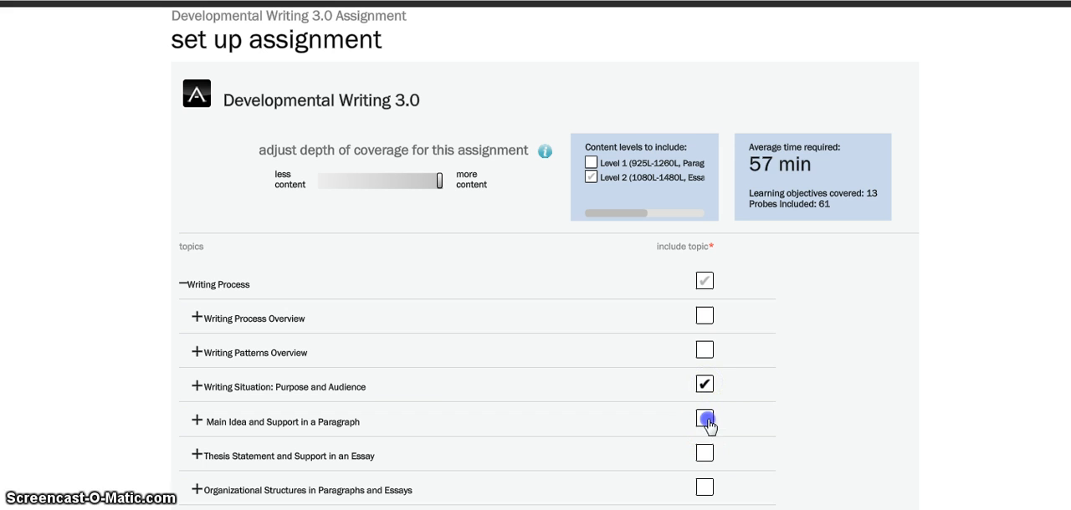
pyautogui.click(707, 454)
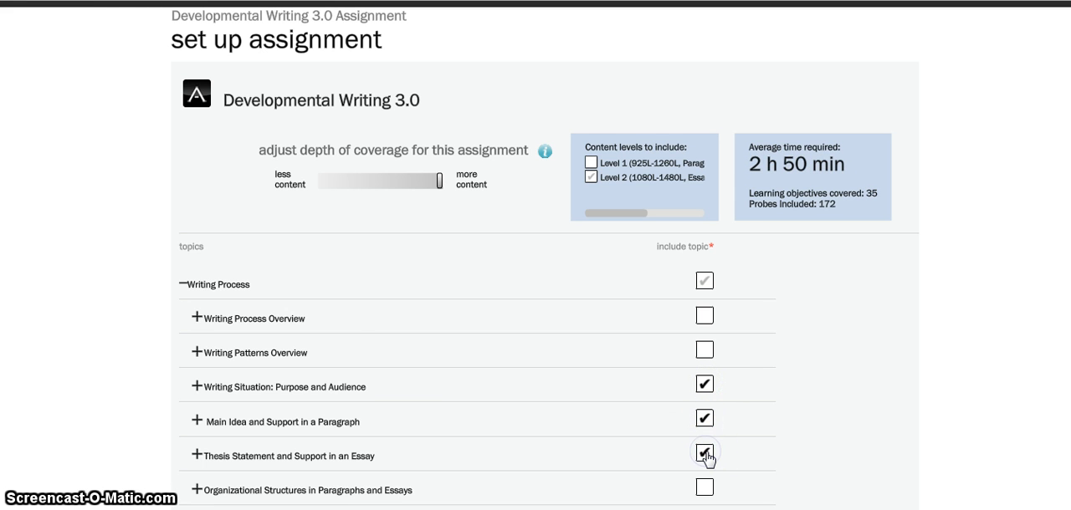
pyautogui.scroll(-1, 711, 458)
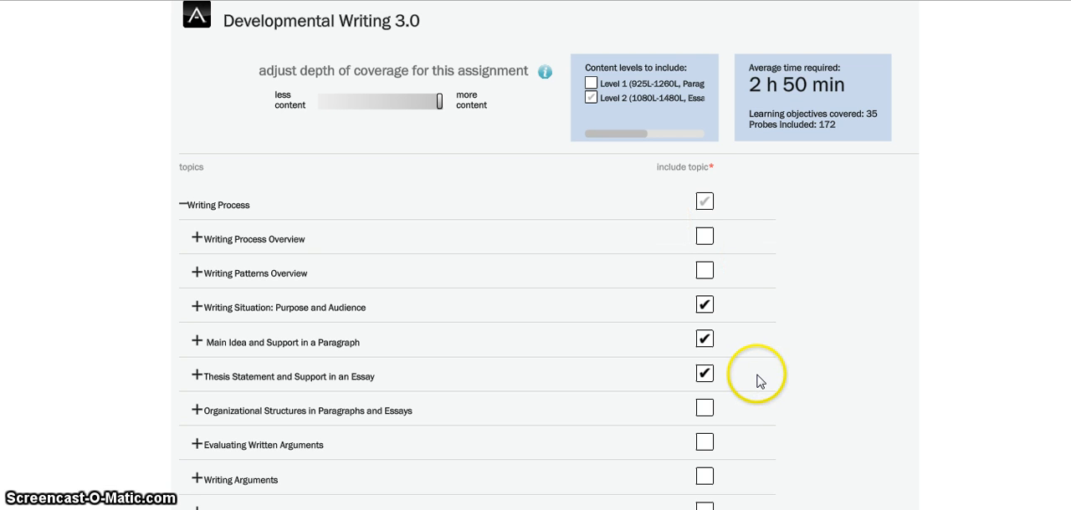
pyautogui.scroll(-3, 737, 407)
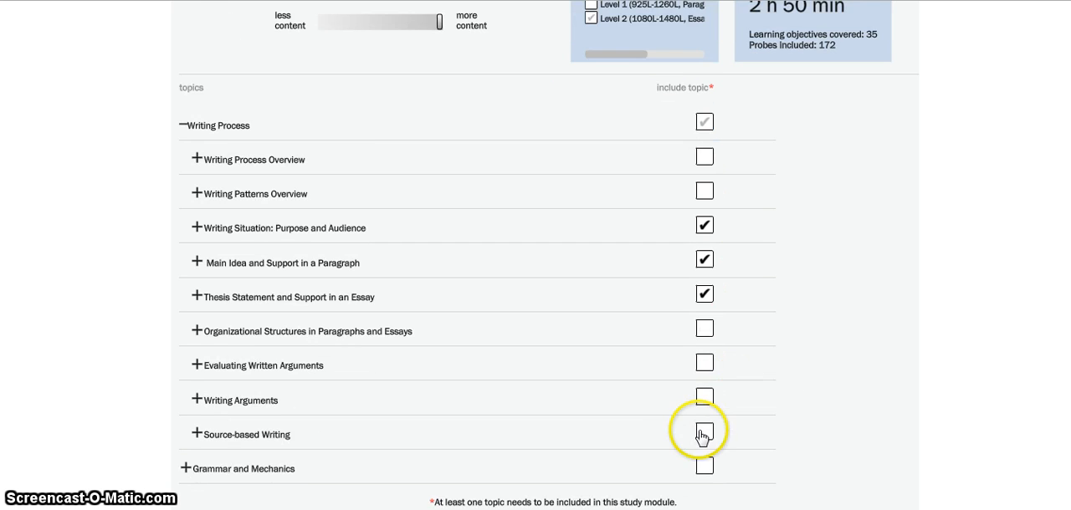
pyautogui.click(217, 452)
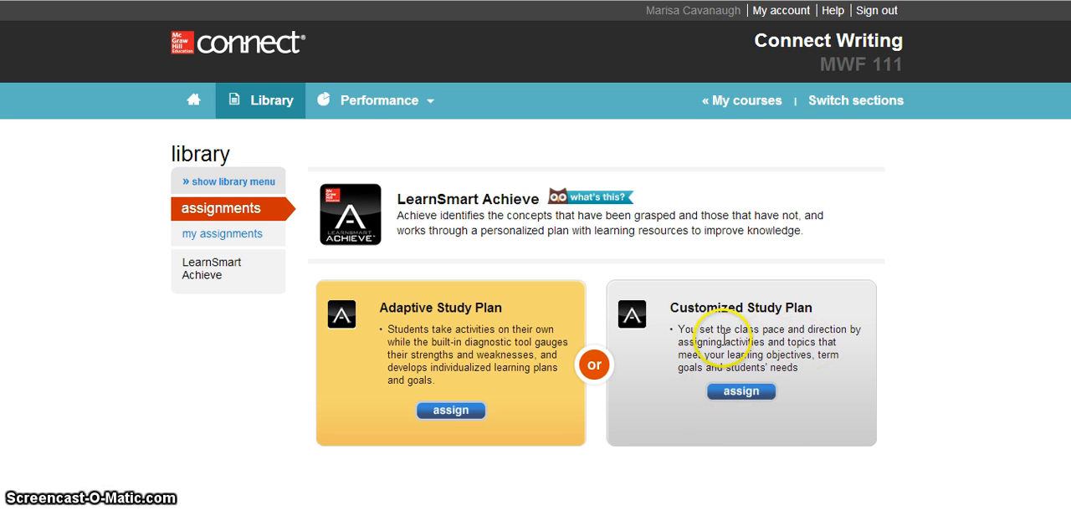
# - Choose the Customized Study Plan and start an assignment for Verbs: Form, Tense, and Other Information under Grammar and Mechanics
pyautogui.click(741, 392)
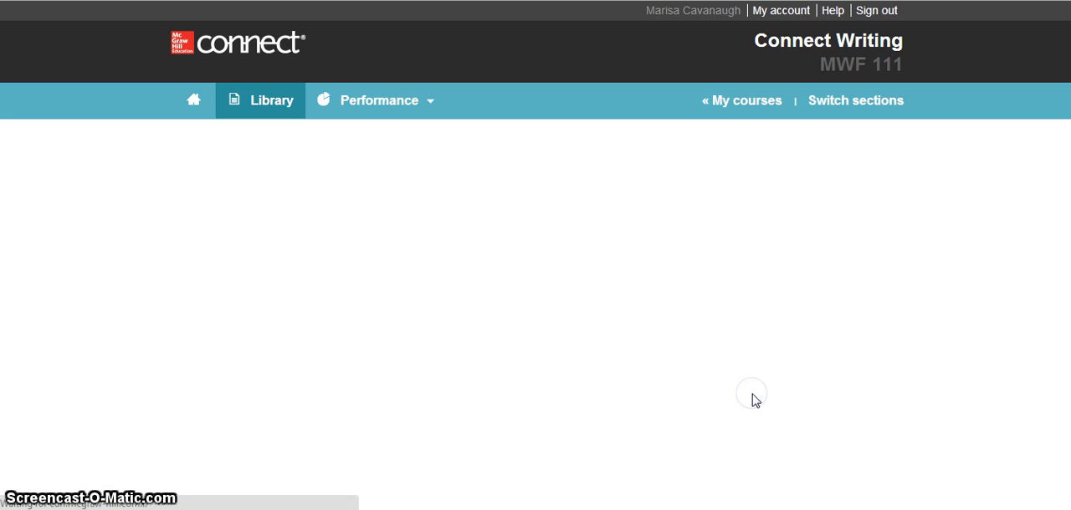
pyautogui.scroll(-1, 751, 401)
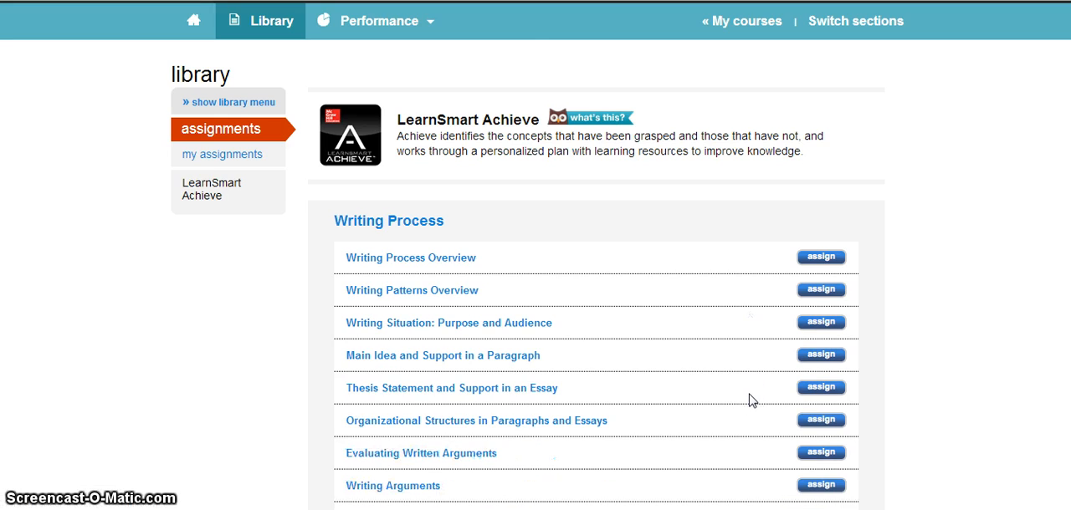
pyautogui.scroll(-1, 751, 401)
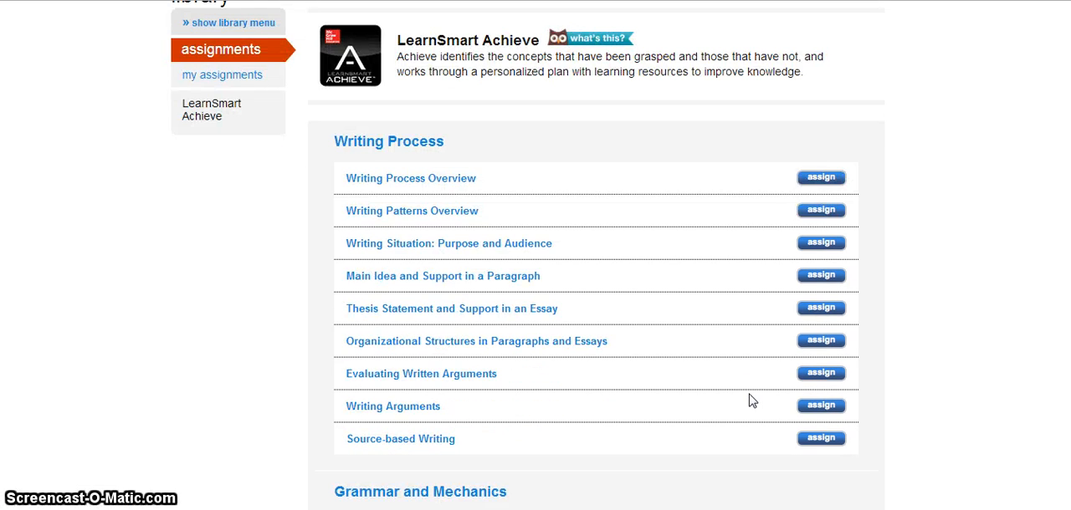
pyautogui.scroll(-1, 751, 401)
pyautogui.click(541, 400)
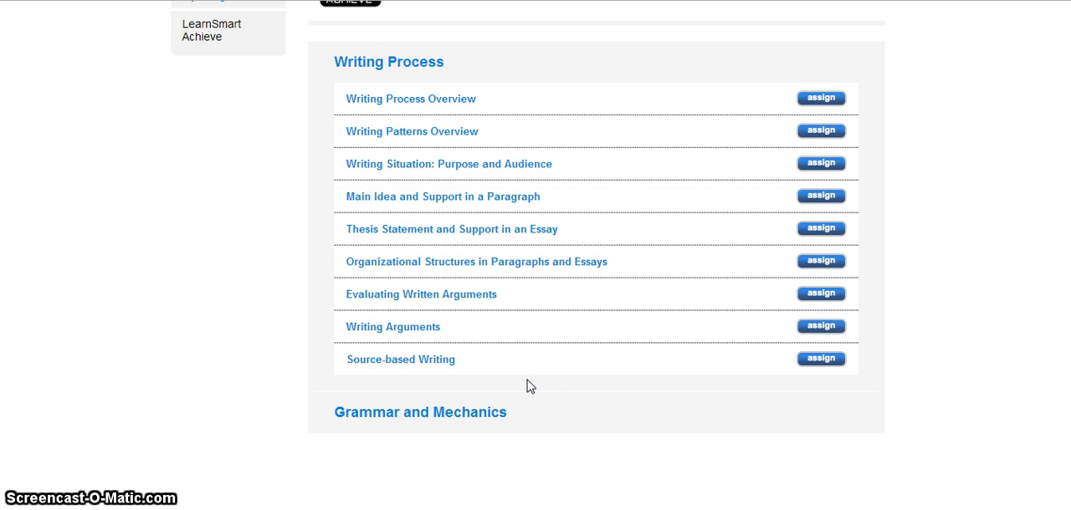
pyautogui.click(478, 412)
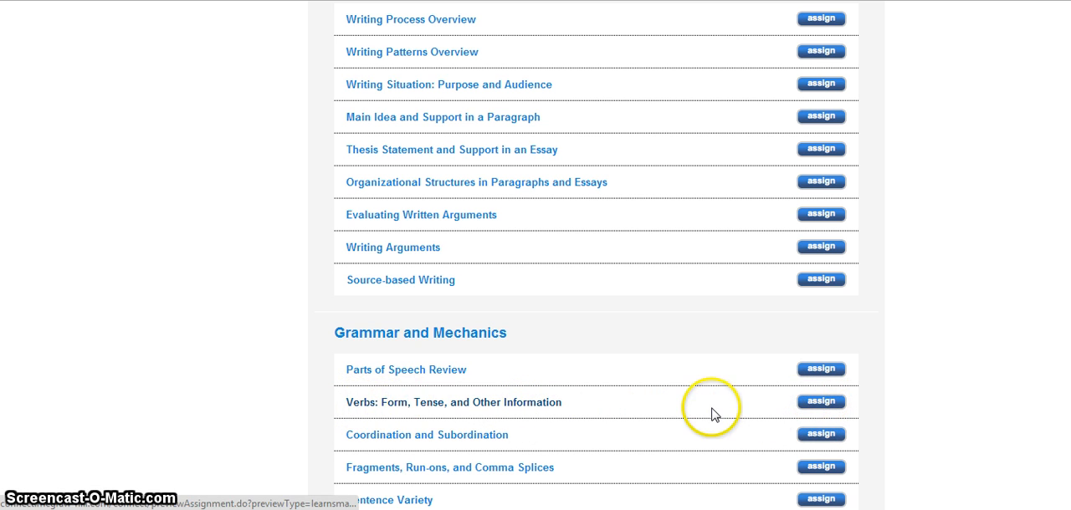
pyautogui.click(820, 402)
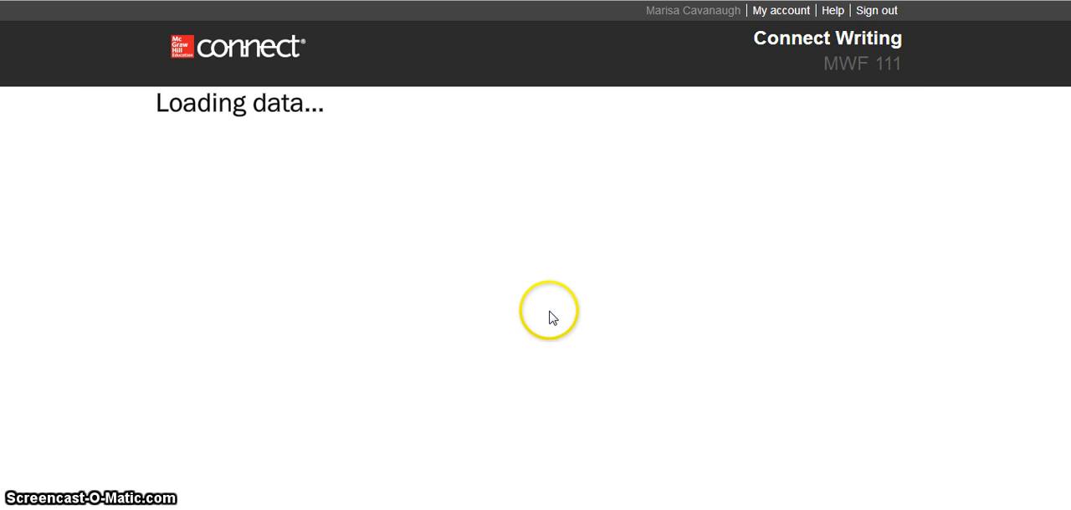
# - Reduce the Verbs assignment's depth of coverage with the regular and irregular verb tense objective excluded, and proceed to assigning it to students
pyautogui.scroll(-1, 536, 351)
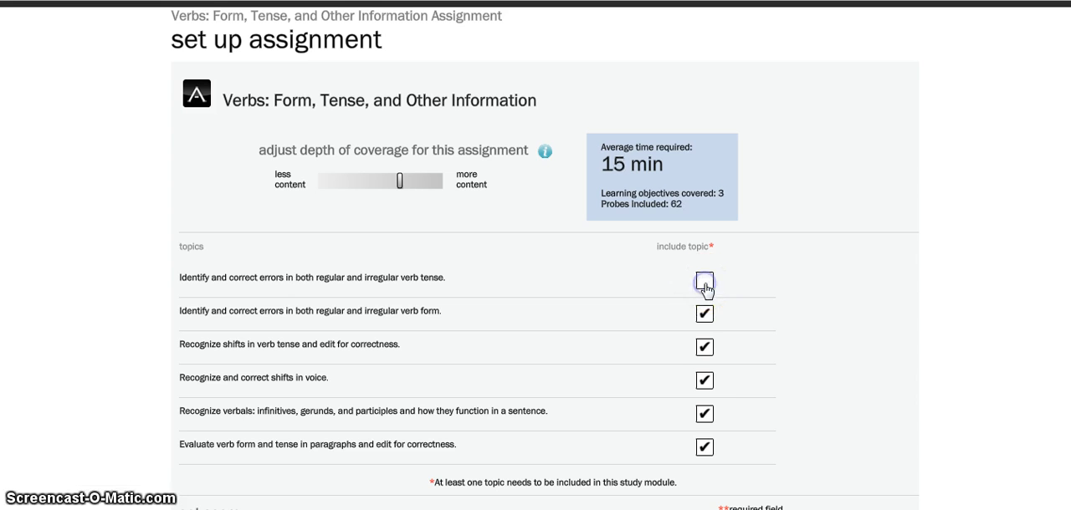
pyautogui.scroll(-3, 707, 383)
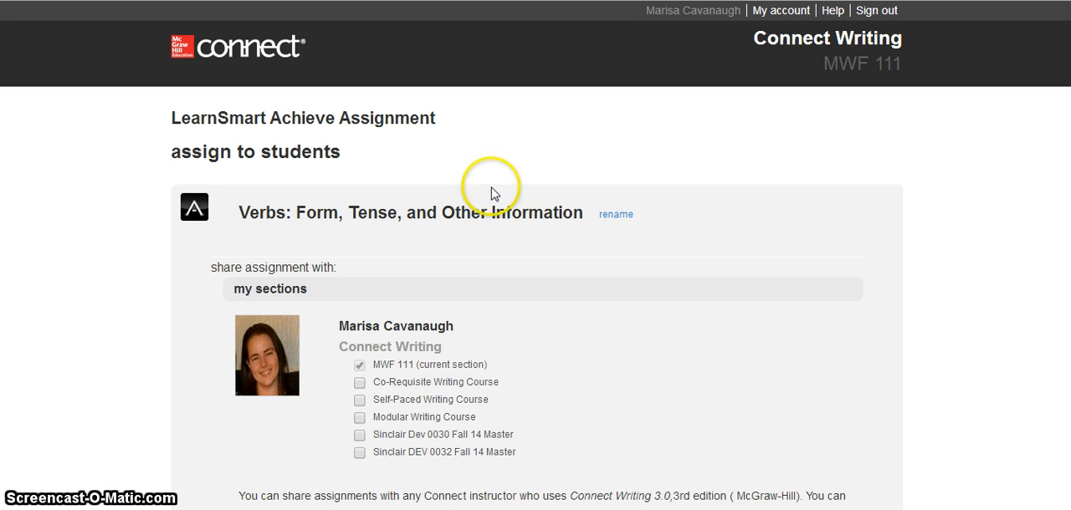
# - Set the Verbs assignment's due date to 07/04/2014 and delay its availability until 06/27/2014
pyautogui.scroll(-3, 517, 349)
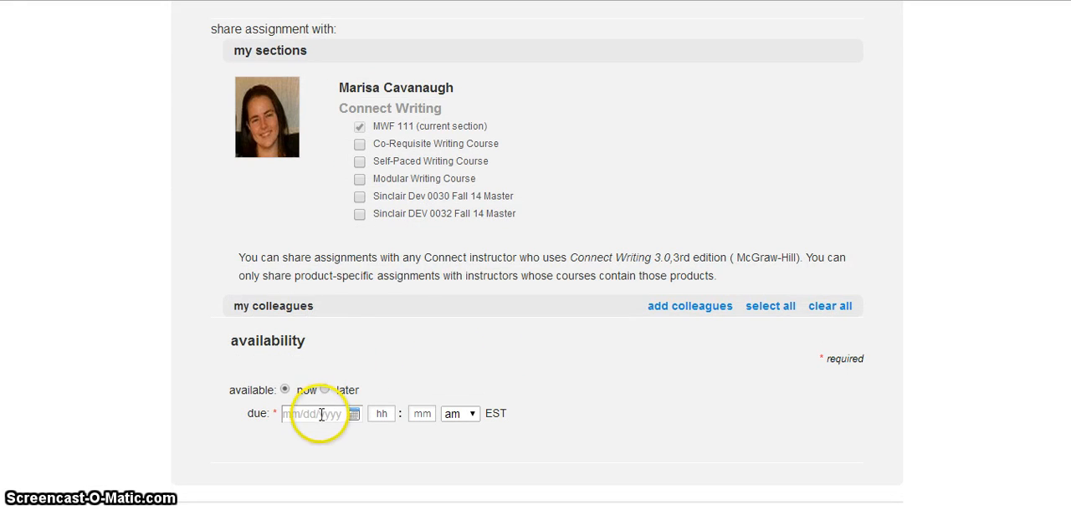
pyautogui.click(321, 415)
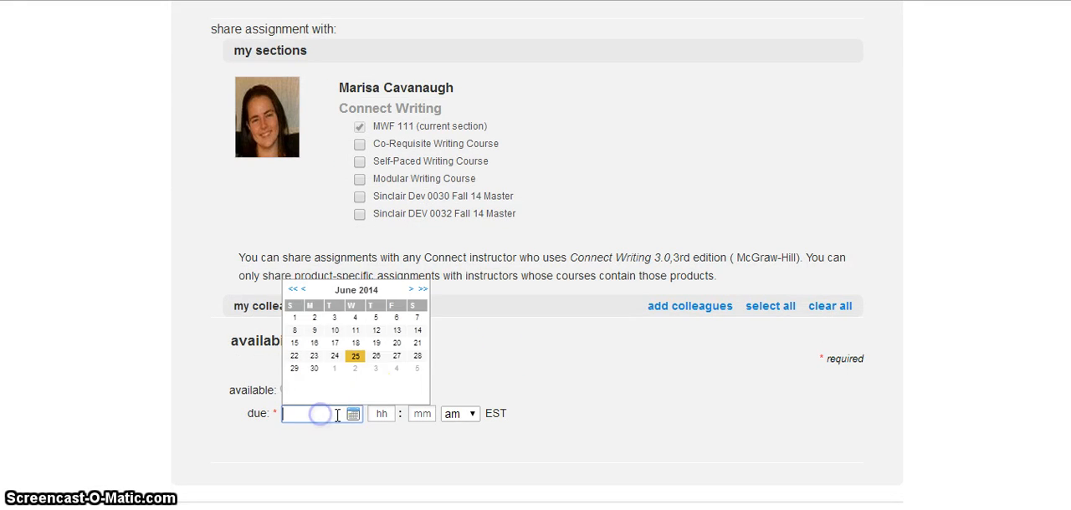
pyautogui.click(412, 291)
pyautogui.click(400, 321)
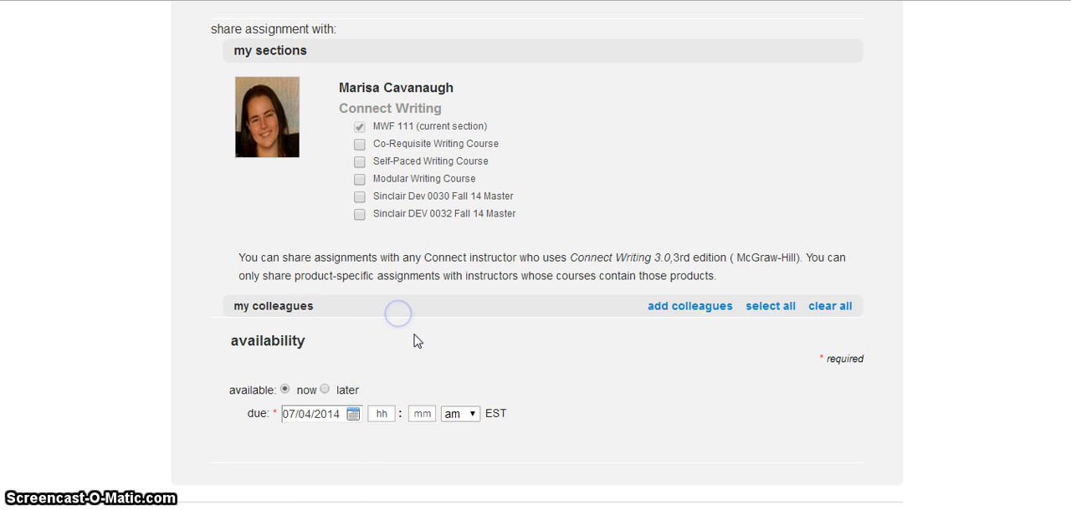
pyautogui.click(339, 391)
pyautogui.click(412, 395)
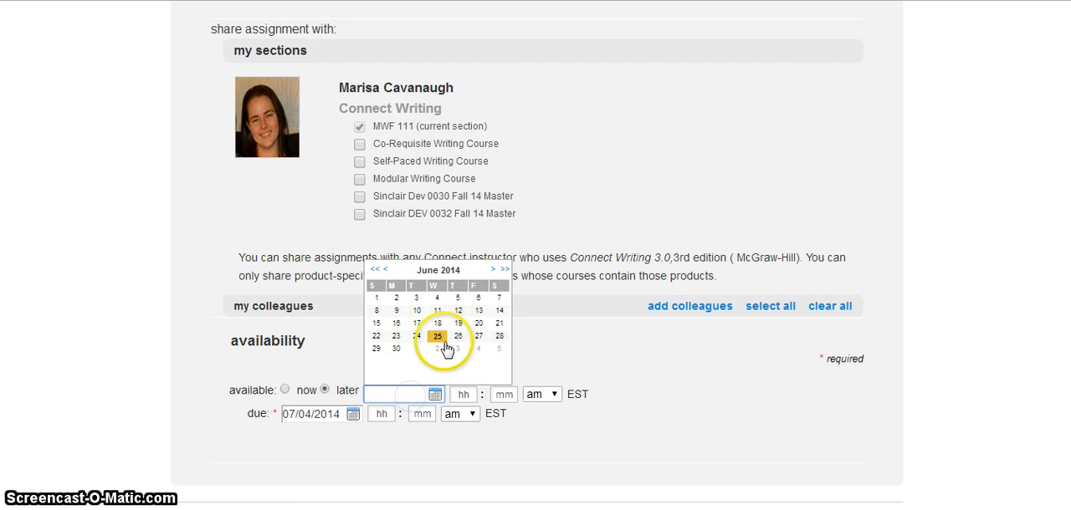
pyautogui.click(479, 335)
# - Assign the Verbs: Form, Tense, and Other Information assignment to the MWF 111 section and return to the section home page
pyautogui.scroll(-2, 641, 359)
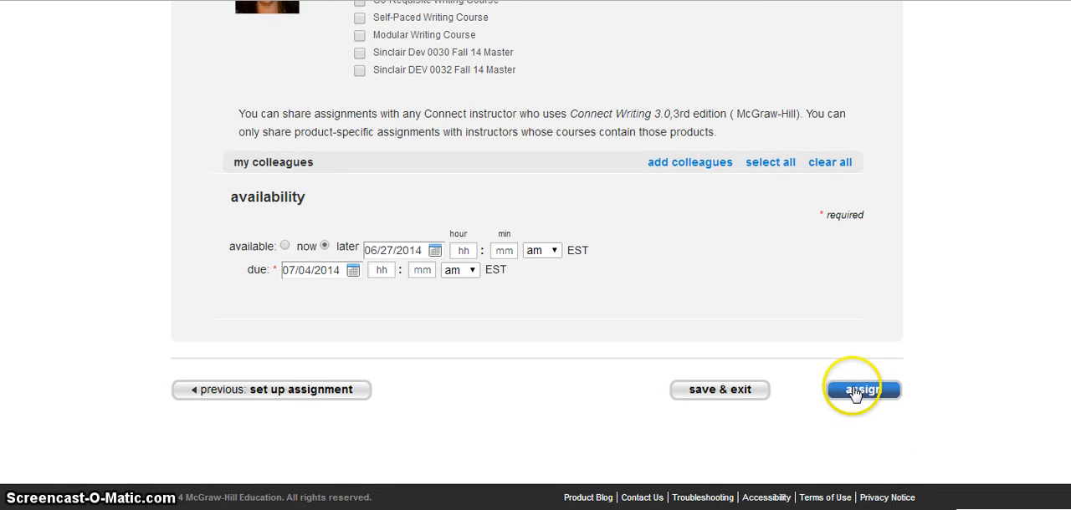
pyautogui.click(855, 393)
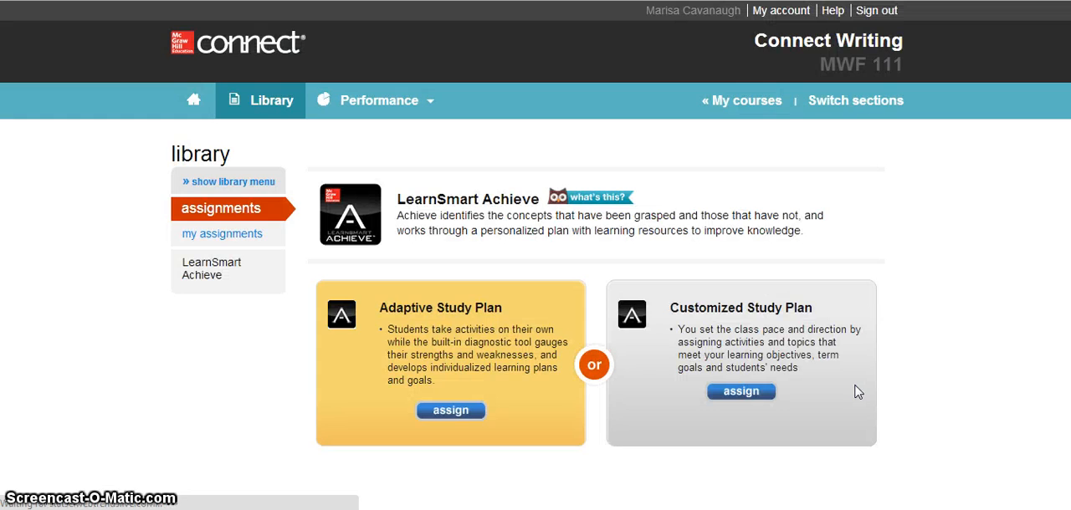
pyautogui.click(193, 100)
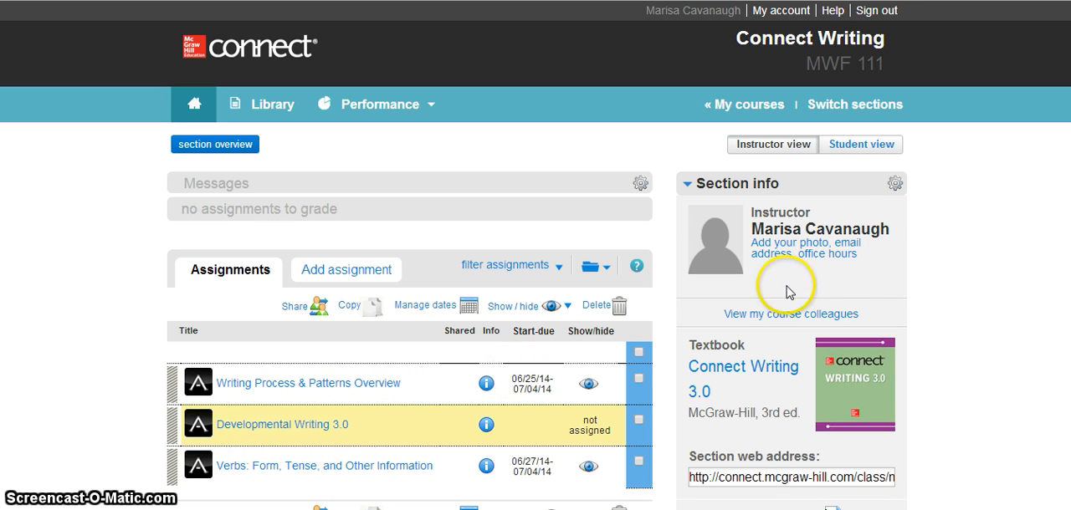
# - Check how the assigned Verbs assignment is listed in the student view, and return to the instructor view
pyautogui.click(864, 149)
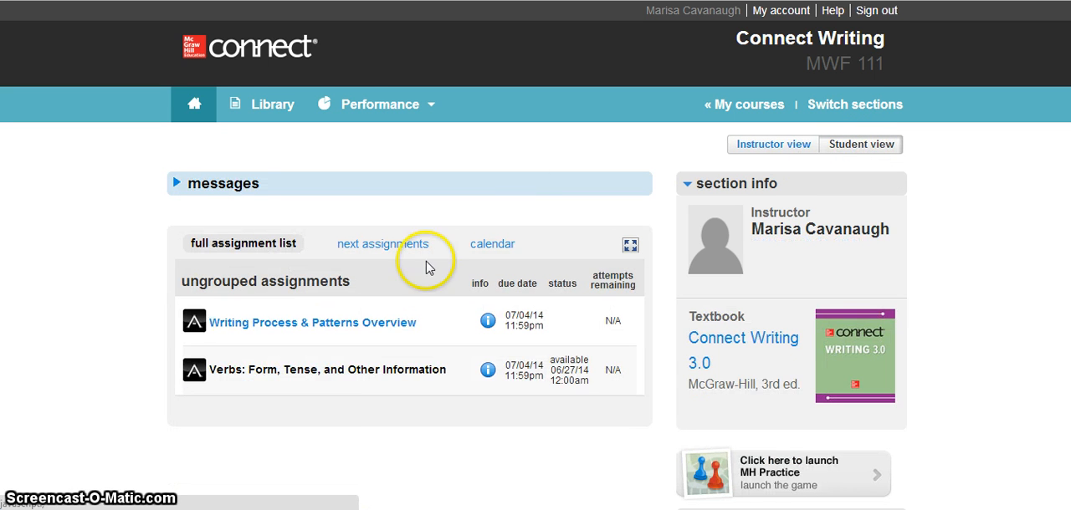
pyautogui.scroll(-1, 373, 288)
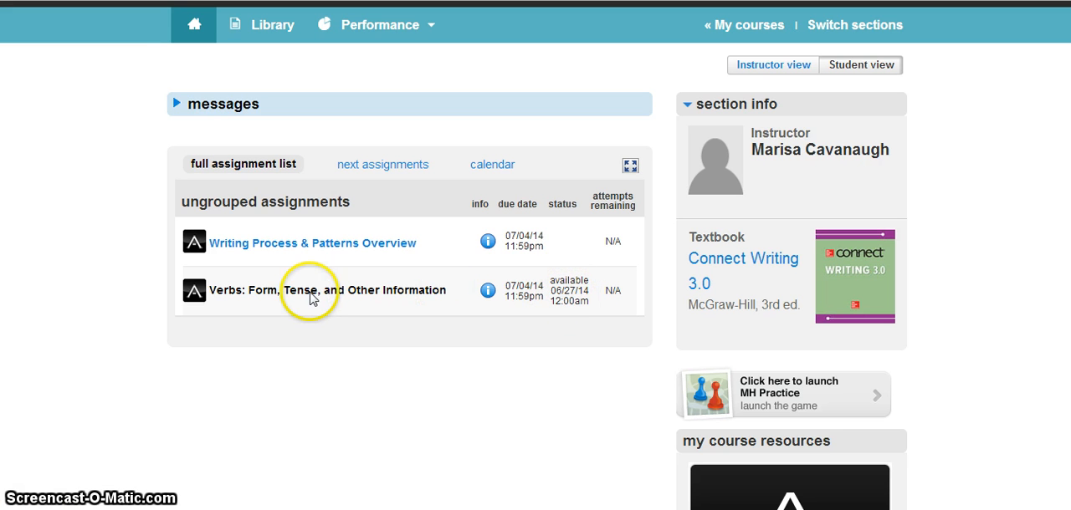
pyautogui.moveTo(205, 294); pyautogui.dragTo(352, 289)
pyautogui.click(356, 290)
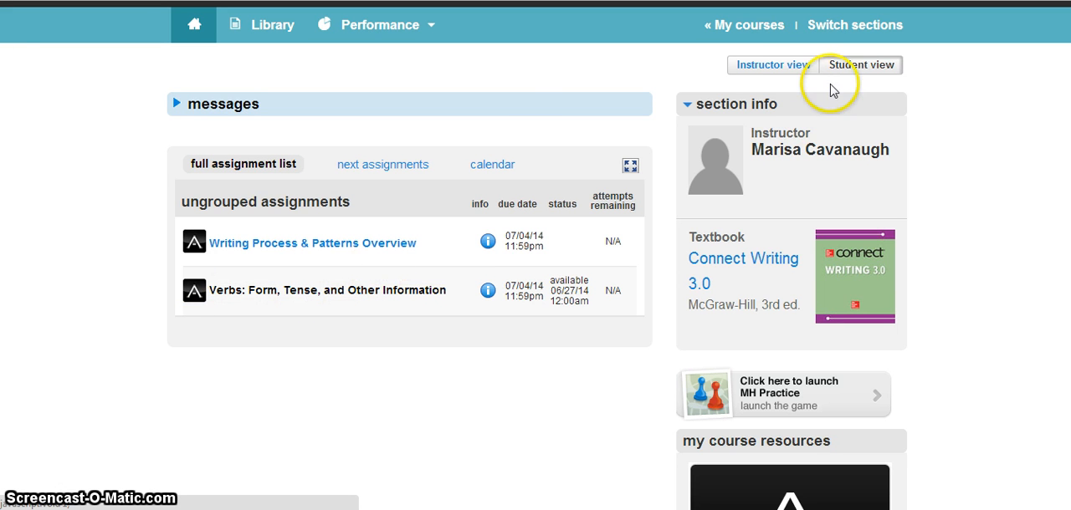
pyautogui.click(774, 64)
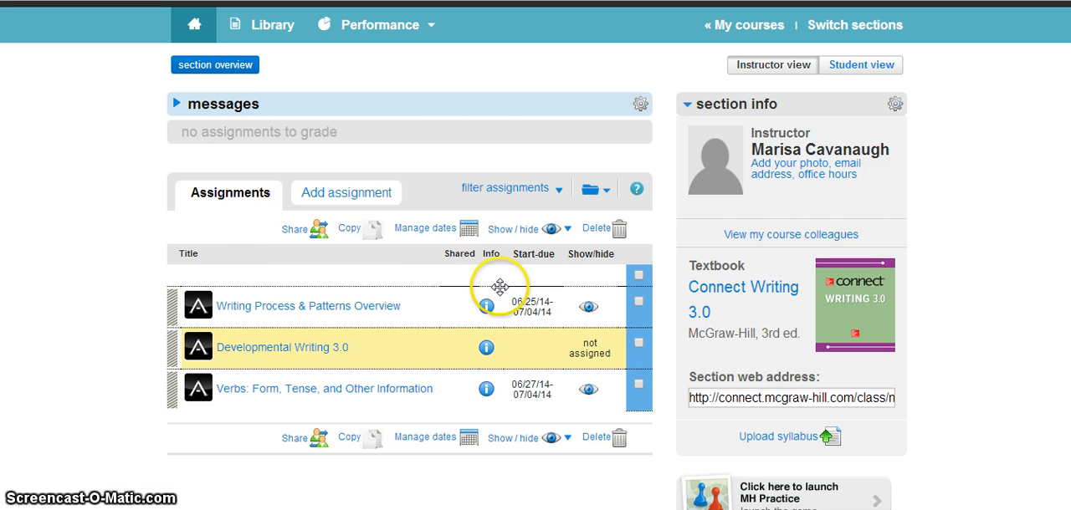